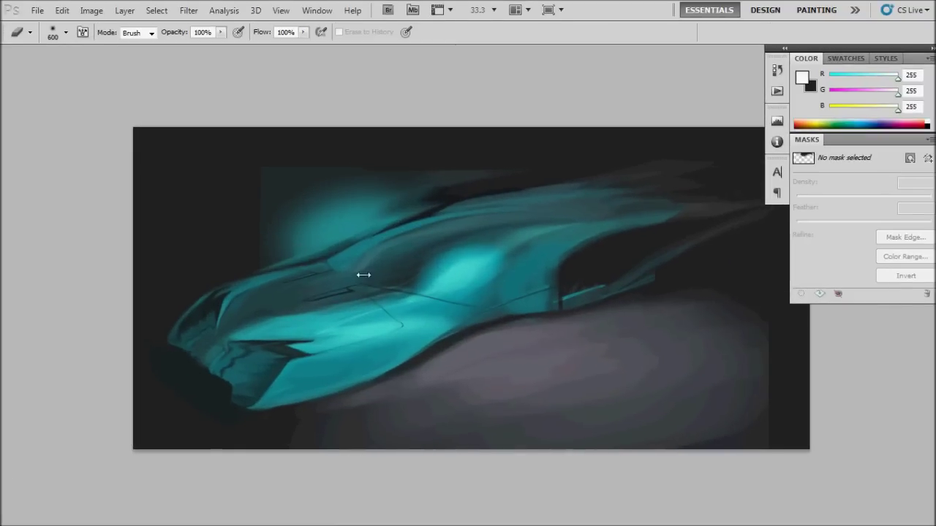
Step: Paint sampled teal strokes over the car's nose and front fingers
key(b)
key(l)
key(b)
alt+click(267, 363)
mouse_move(286, 351)
mouse_down()
mouse_move(235, 399)
mouse_move(243, 404)
mouse_move(221, 402)
mouse_up()
key(bracketleft)
key(bracketleft)
drag(217, 302, 167, 357)
mouse_move(236, 365)
mouse_down()
mouse_move(247, 356)
mouse_move(216, 383)
mouse_move(180, 321)
mouse_up()
Step: Smooth the nose into one teal mass using sampled darker and mid teals
key(bracketleft)
alt+click(251, 341)
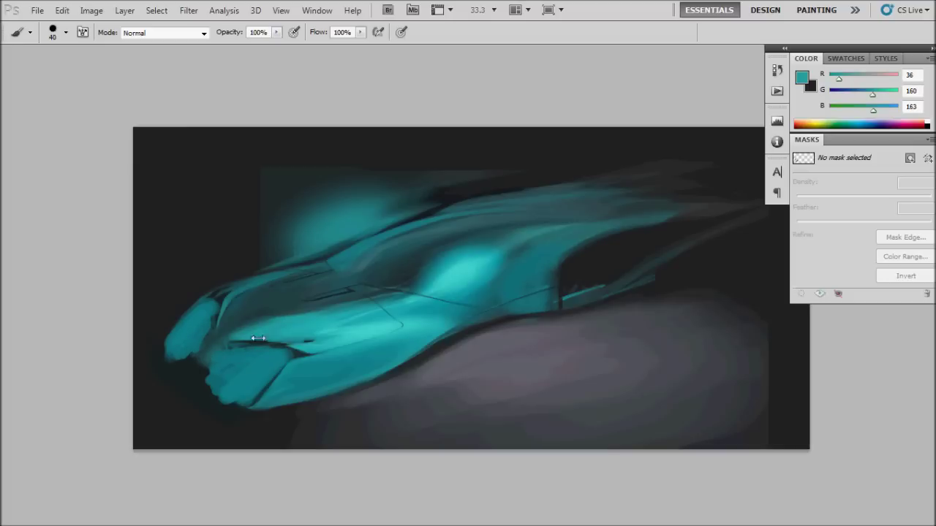
key(bracketleft)
key(bracketleft)
alt+click(230, 290)
key(bracketright)
alt+click(211, 307)
key(bracketright)
key(bracketright)
key(bracketright)
mouse_move(253, 355)
mouse_down()
mouse_move(178, 365)
mouse_move(184, 334)
mouse_move(264, 346)
mouse_move(198, 313)
mouse_move(192, 344)
mouse_move(314, 330)
mouse_move(264, 324)
mouse_move(246, 351)
mouse_move(206, 341)
mouse_up()
Step: Trim the nose's left edge with background grey and erase light streaks into it
alt+click(329, 344)
key(bracketright)
key(bracketright)
key(bracketright)
alt+click(258, 322)
alt+click(150, 344)
mouse_move(150, 343)
mouse_down()
mouse_move(154, 361)
mouse_move(143, 361)
mouse_move(167, 357)
mouse_move(234, 409)
mouse_move(159, 373)
mouse_move(209, 362)
mouse_move(226, 339)
mouse_up()
key(bracketright)
key(bracketright)
key(bracketright)
alt+click(176, 365)
key(e)
mouse_move(324, 302)
mouse_down()
mouse_move(345, 328)
mouse_move(418, 353)
mouse_move(260, 351)
mouse_up()
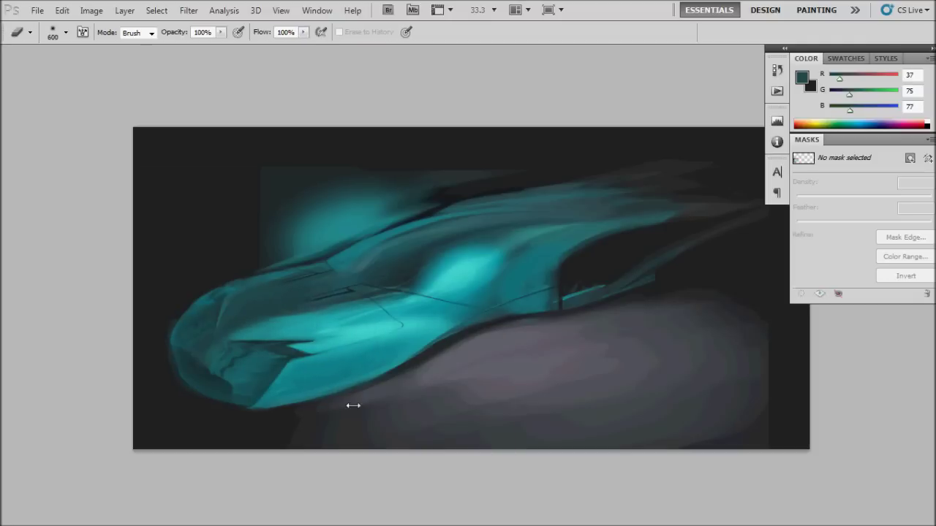
Step: Widen the canvas on the left by extending a crop box past the edge
key(c)
drag(136, 167, 809, 439)
drag(119, 276, 48, 274)
key(Return)
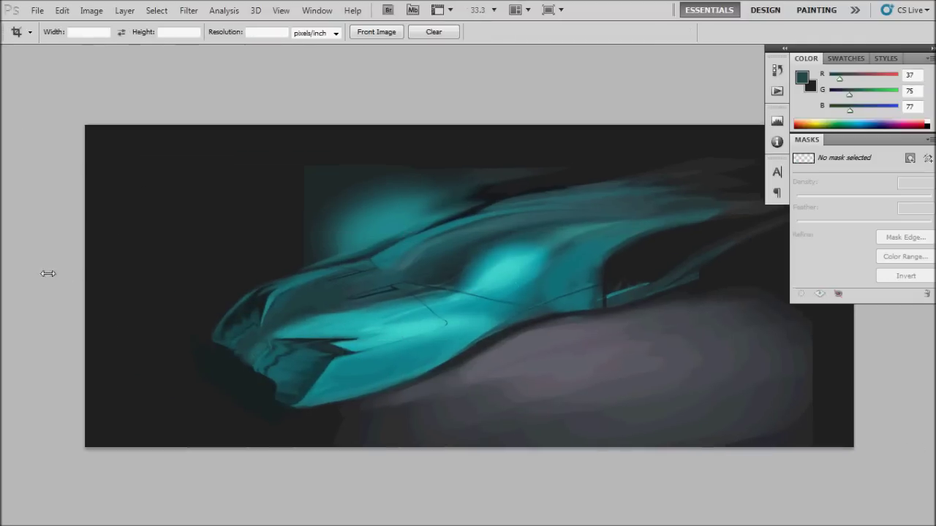
Step: Make the canvas taller with a larger crop and sample teal from the car
drag(85, 126, 836, 446)
key(Return)
key(b)
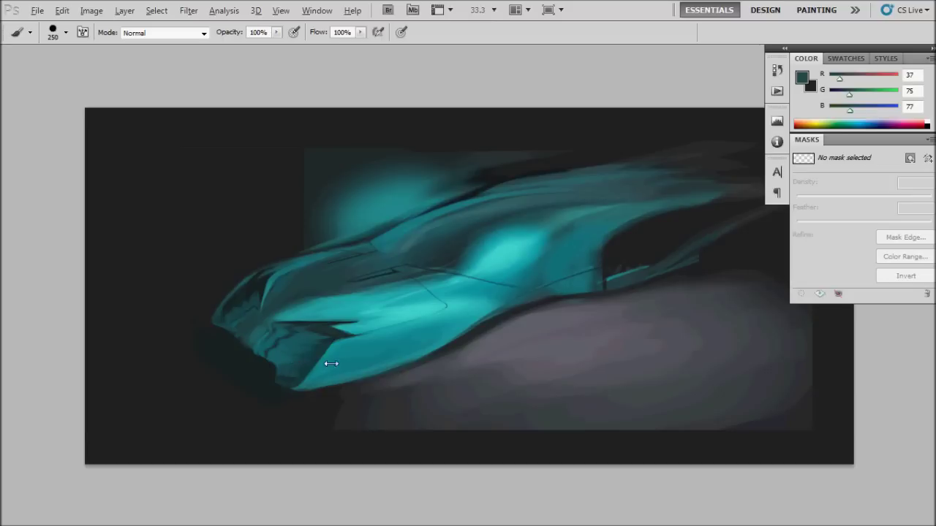
alt+click(329, 363)
Step: Lasso the car's nose, apply a Free Transform to it, and deselect
key(l)
drag(290, 389, 249, 380)
key(ctrl+t)
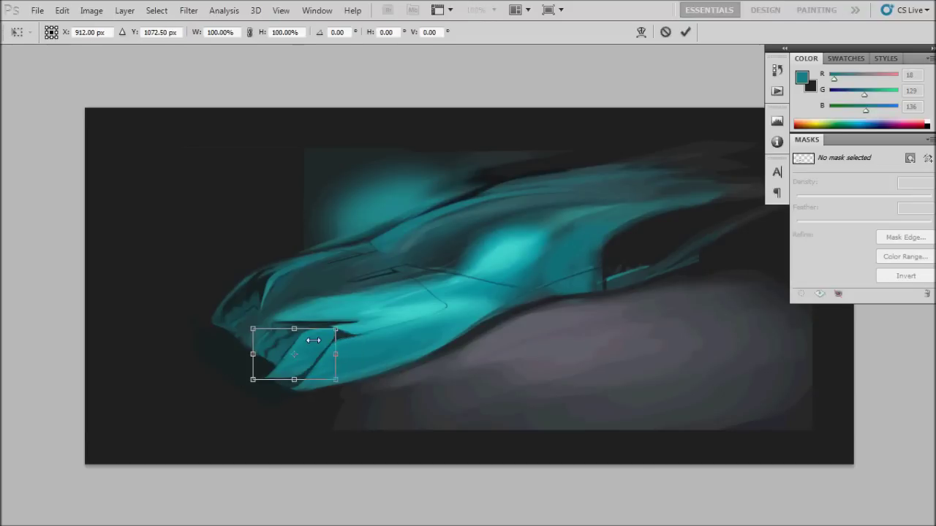
key(Return)
key(ctrl+d)
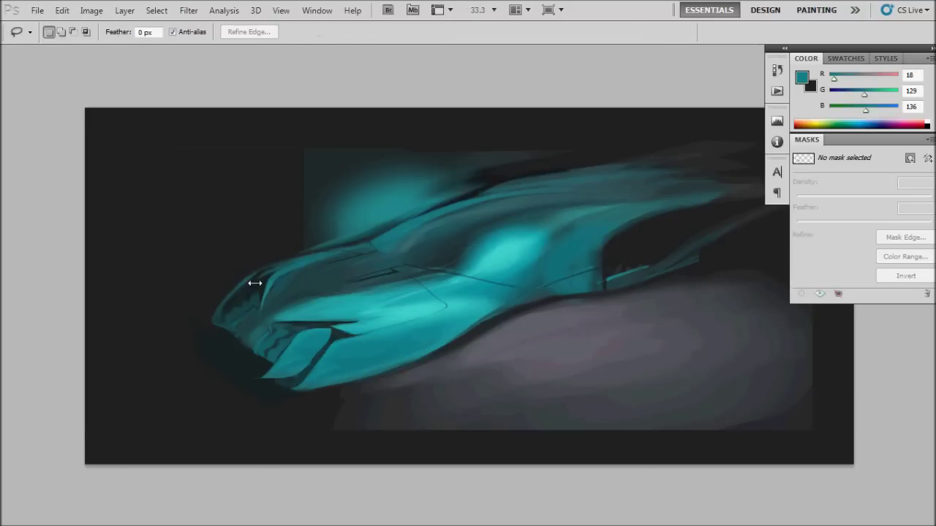
Step: Paint dark strokes along the nose using sampled dark teal and background tones
key(b)
alt+click(281, 253)
key(bracketleft)
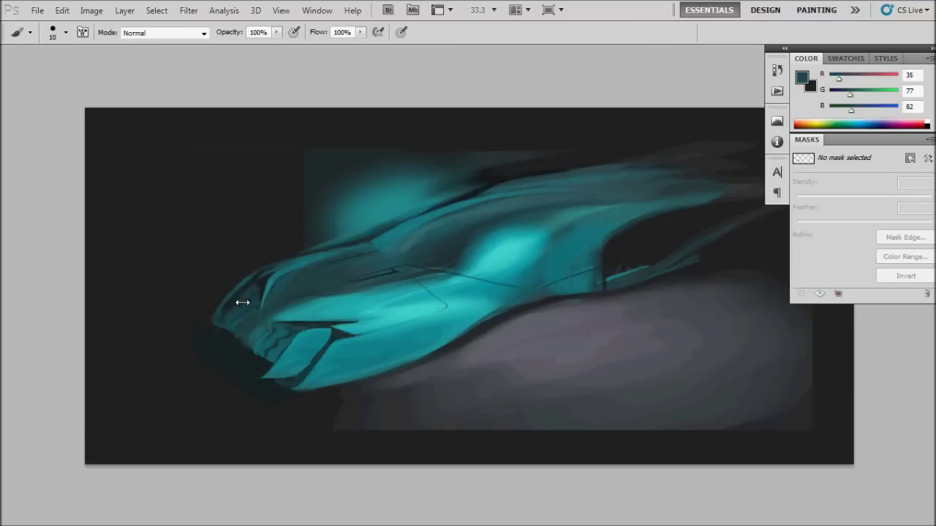
alt+click(208, 333)
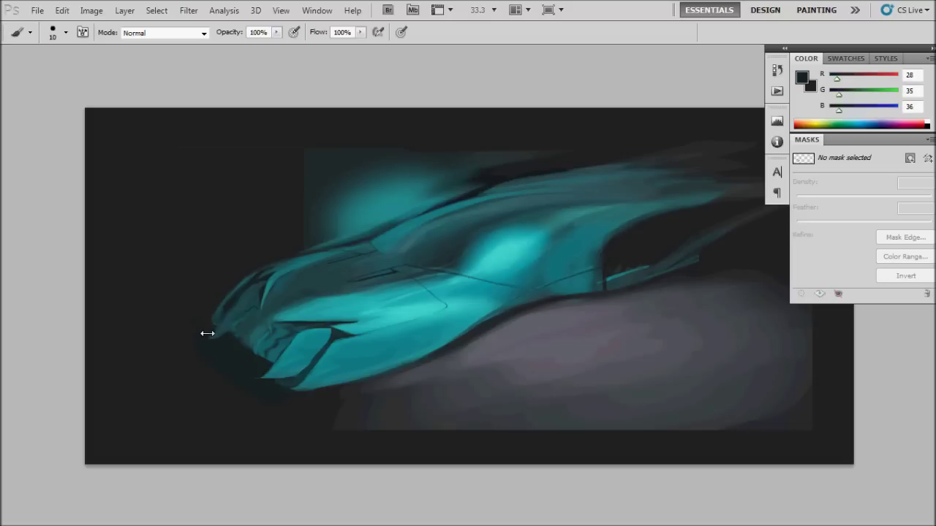
key(bracketleft)
alt+click(261, 289)
key(bracketright)
key(bracketright)
key(bracketright)
drag(253, 297, 280, 334)
Step: Sample deeper teals from the front panel and shrink the brush for fin detail
key(bracketleft)
alt+click(265, 303)
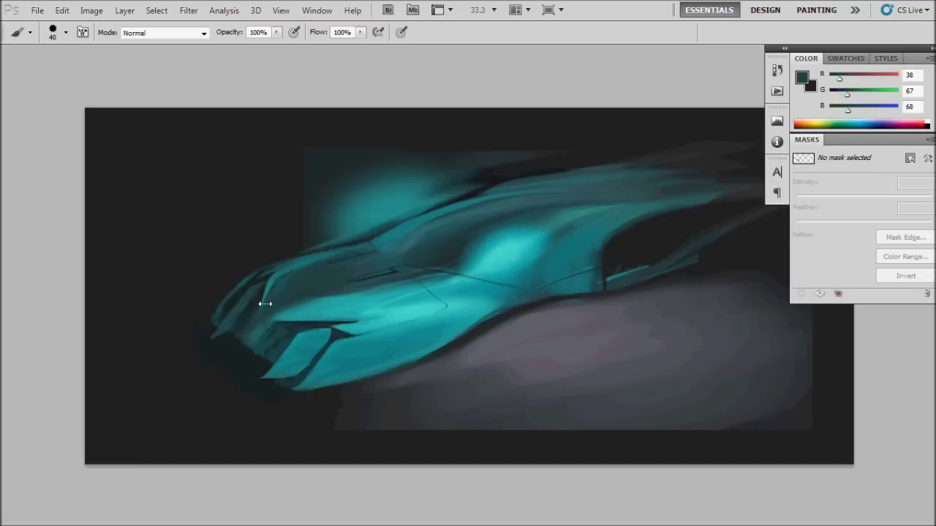
alt+click(271, 337)
key(bracketleft)
key(bracketleft)
key(bracketleft)
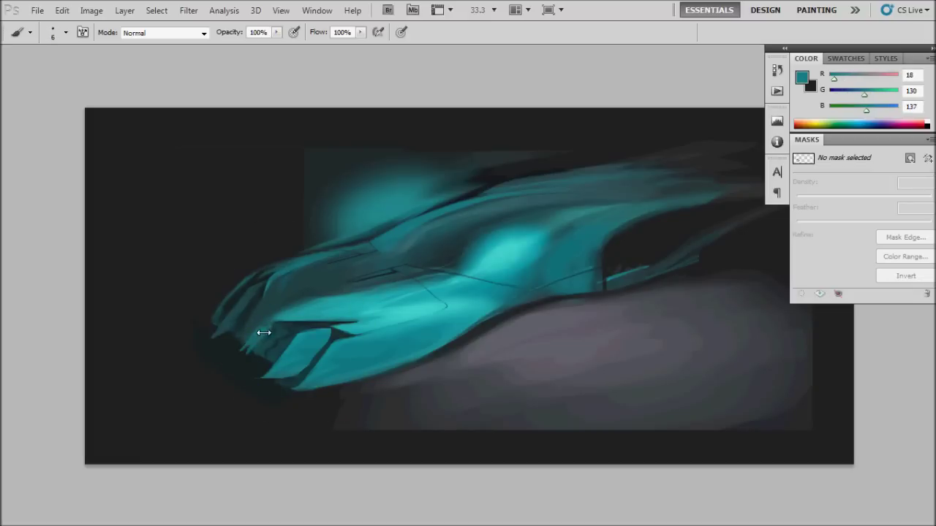
alt+click(242, 351)
alt+click(249, 353)
mouse_move(245, 357)
mouse_down()
mouse_move(278, 346)
mouse_move(261, 363)
mouse_move(238, 338)
mouse_up()
Step: Paint near-black gaps between the front fins using tones sampled from the shadow
alt+click(248, 332)
alt+click(247, 316)
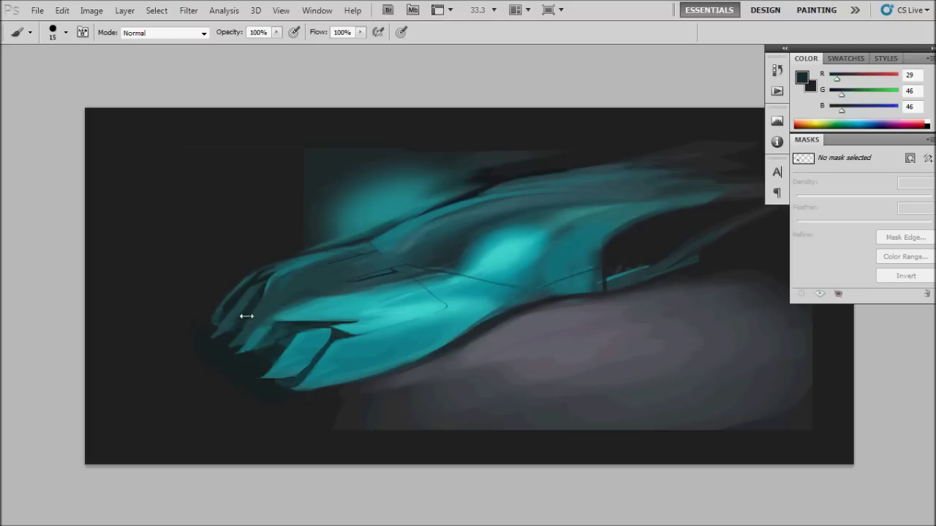
alt+click(258, 304)
drag(258, 304, 258, 308)
alt+click(248, 322)
alt+click(220, 349)
scroll(209, 195, down, 2)
Step: Paint a bright teal highlight beneath the dark edge of the lower front panel
scroll(305, 303, up, 3)
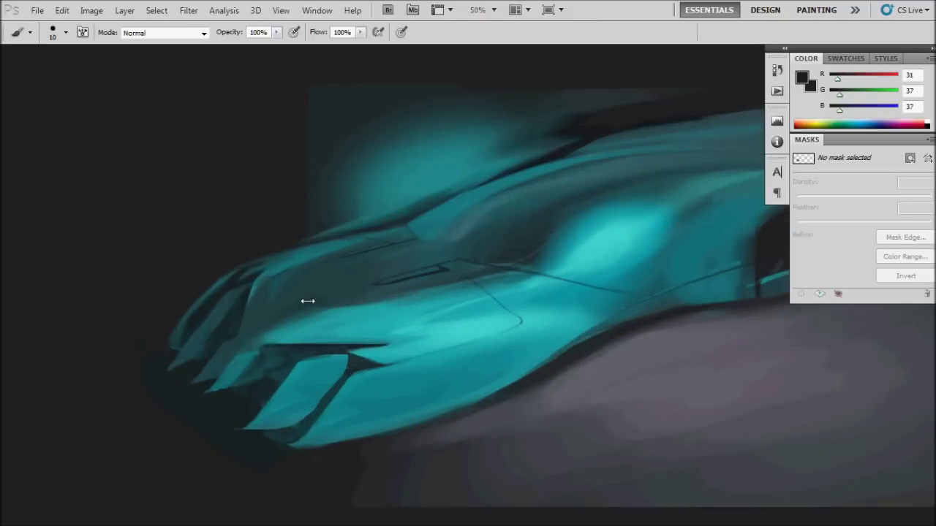
alt+click(249, 356)
alt+click(204, 389)
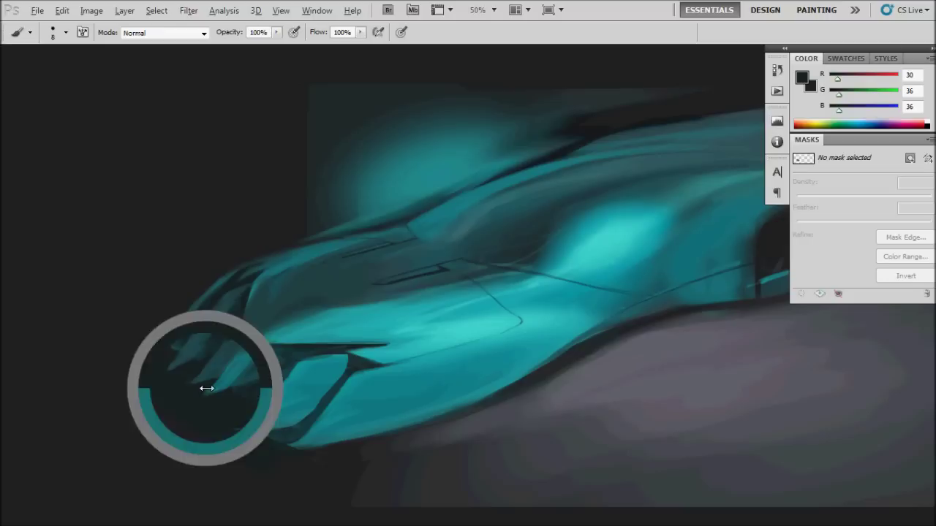
alt+click(253, 353)
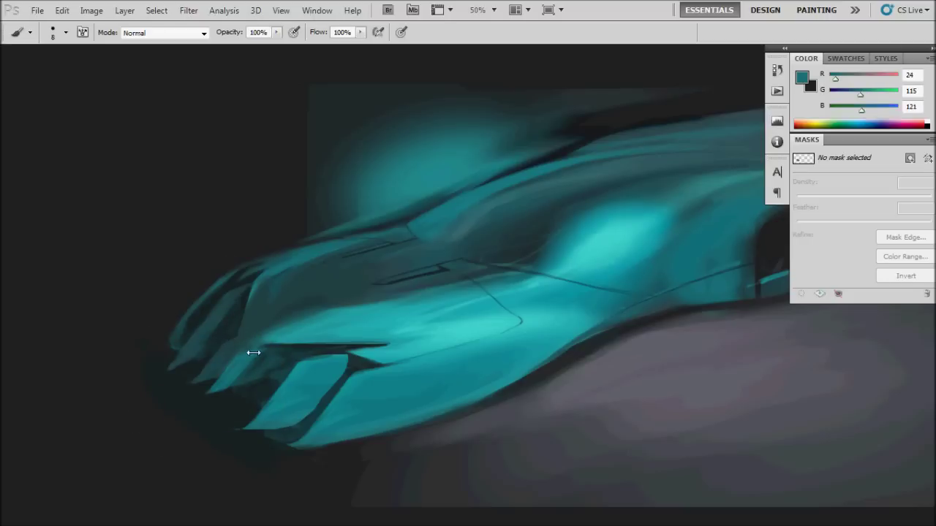
alt+click(330, 361)
mouse_move(307, 358)
mouse_down()
mouse_move(345, 354)
mouse_move(300, 426)
mouse_up()
Step: Resample dark and mid teals and fine-tune the brush size around the front panel
alt+click(386, 321)
key(bracketright)
key(bracketright)
key(bracketright)
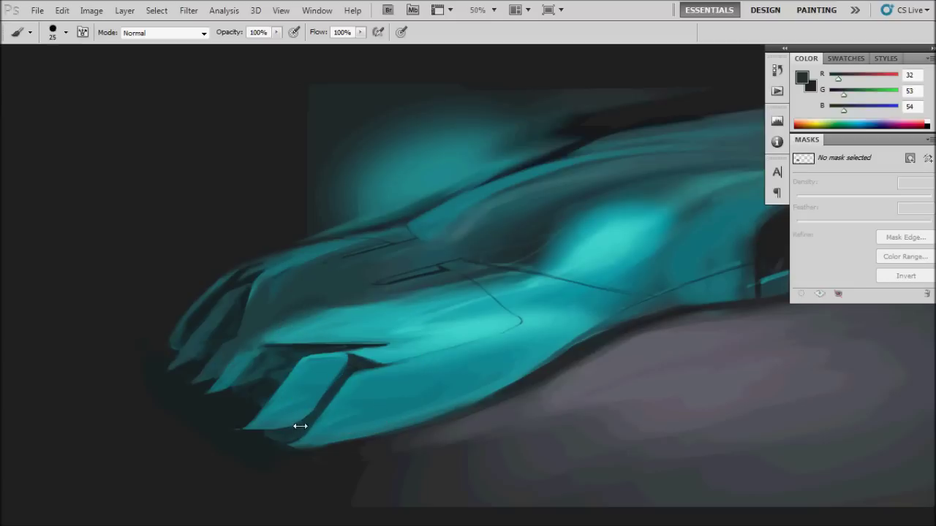
key(bracketleft)
key(bracketleft)
alt+click(257, 359)
alt+click(292, 324)
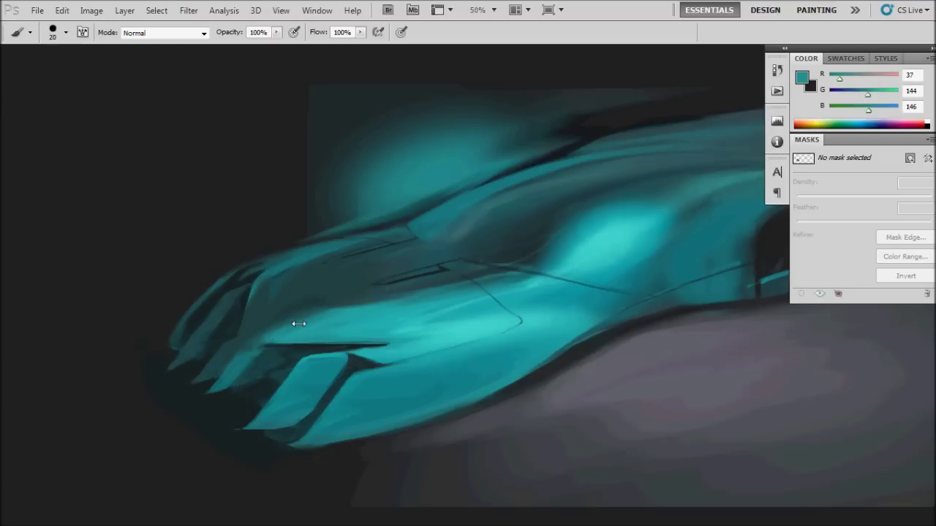
key(bracketleft)
key(bracketleft)
alt+click(225, 355)
alt+click(246, 334)
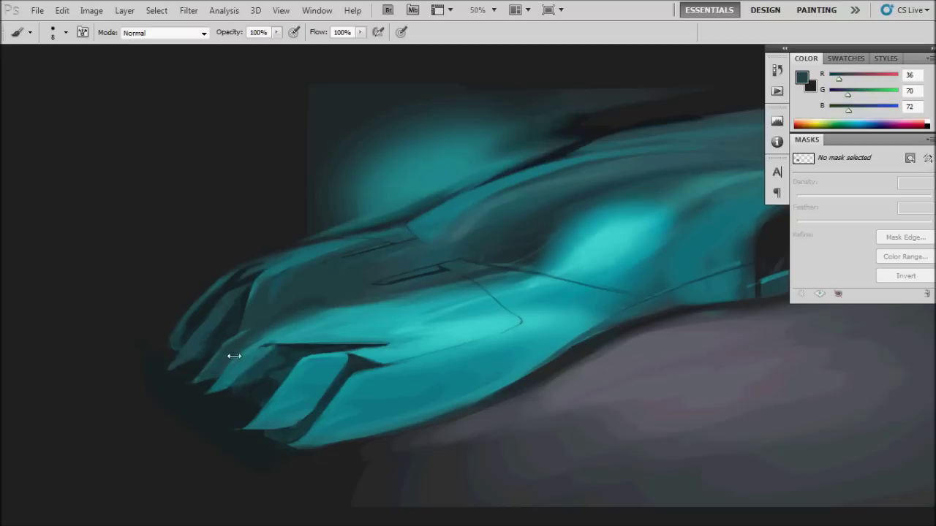
Step: Pan to the car's front, sample dark and grey tones, and zoom out
key(h)
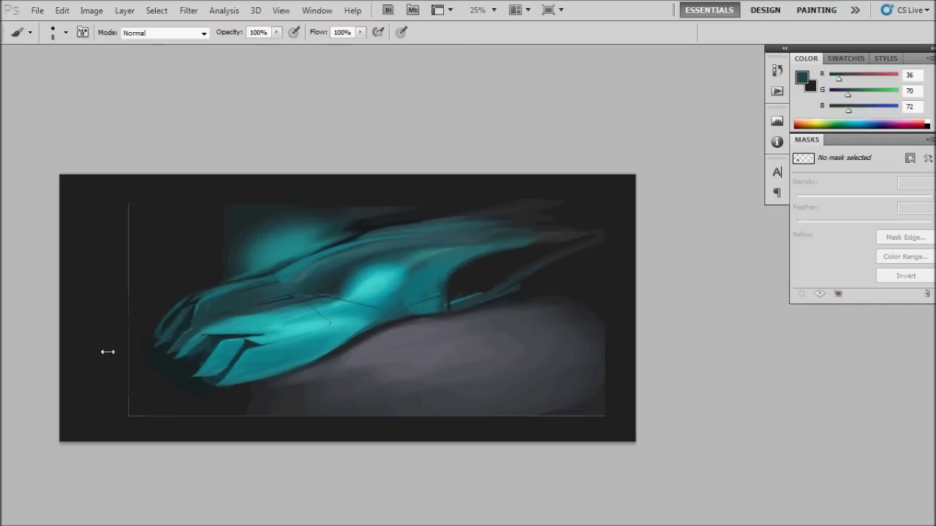
drag(149, 308, 209, 307)
alt+click(272, 304)
alt+click(270, 314)
alt+click(282, 318)
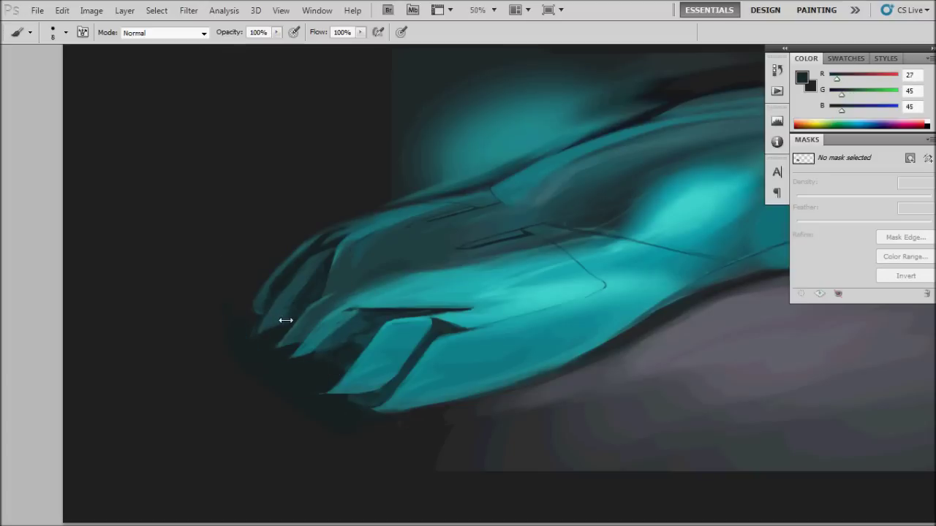
alt+click(252, 313)
key(ctrl+minus)
key(ctrl+minus)
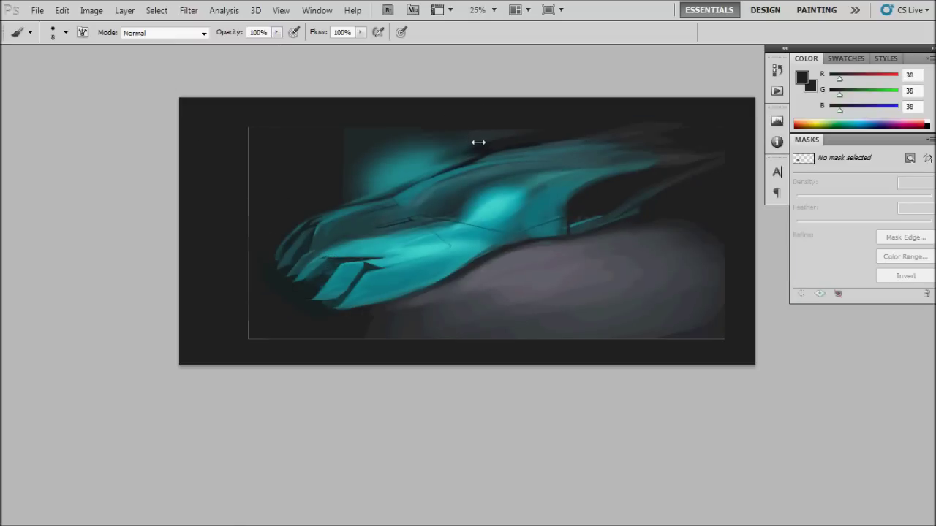
Step: Outline the car's upper body with the Lasso, deselect, and add a new layer
key(l)
mouse_move(464, 157)
mouse_down()
mouse_move(665, 239)
mouse_move(514, 242)
mouse_move(464, 162)
mouse_up()
click(462, 163)
key(b)
key(ctrl+shift+n)
key(Return)
Step: Paint dark grey over the car's upper rear edge for a crisp roofline
drag(494, 155, 700, 149)
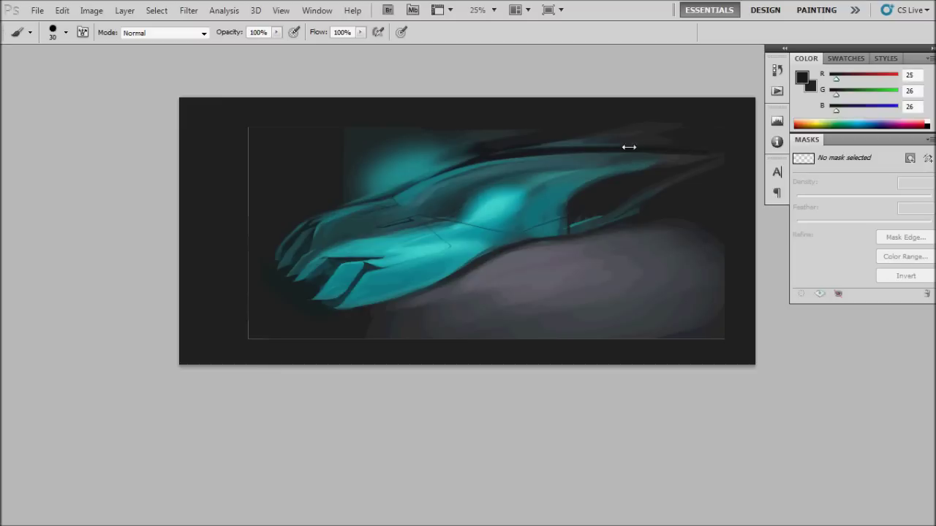
alt+click(485, 153)
key(bracketright)
key(bracketright)
key(bracketright)
drag(485, 152, 595, 138)
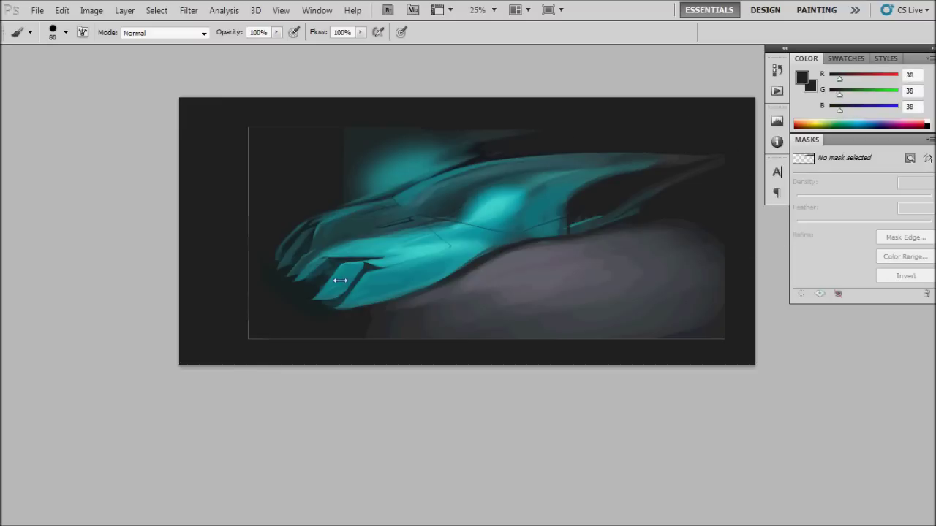
key(r)
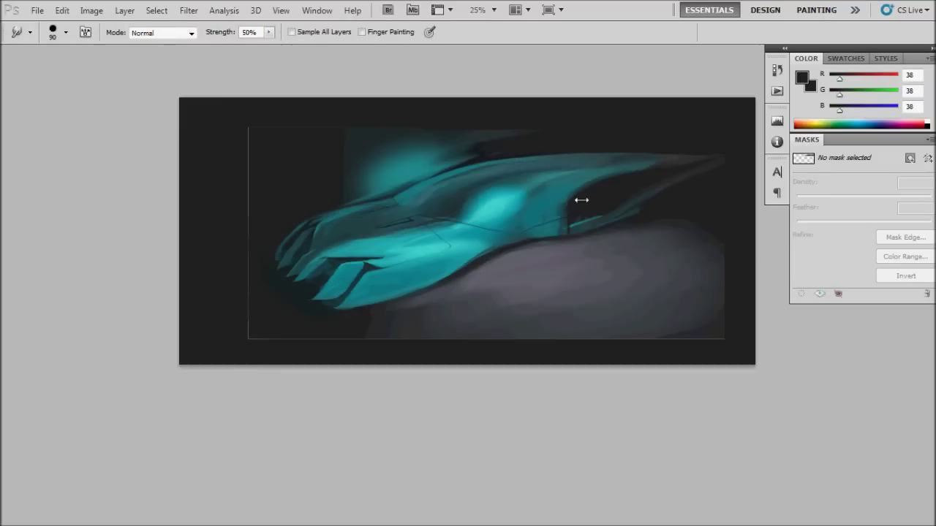
Step: Lasso the car's rear section and free-transform it down and to the right
key(l)
mouse_move(560, 182)
mouse_down()
mouse_move(555, 220)
mouse_move(729, 203)
mouse_up()
key(ctrl+t)
key(Escape)
key(ctrl+t)
drag(563, 218, 587, 240)
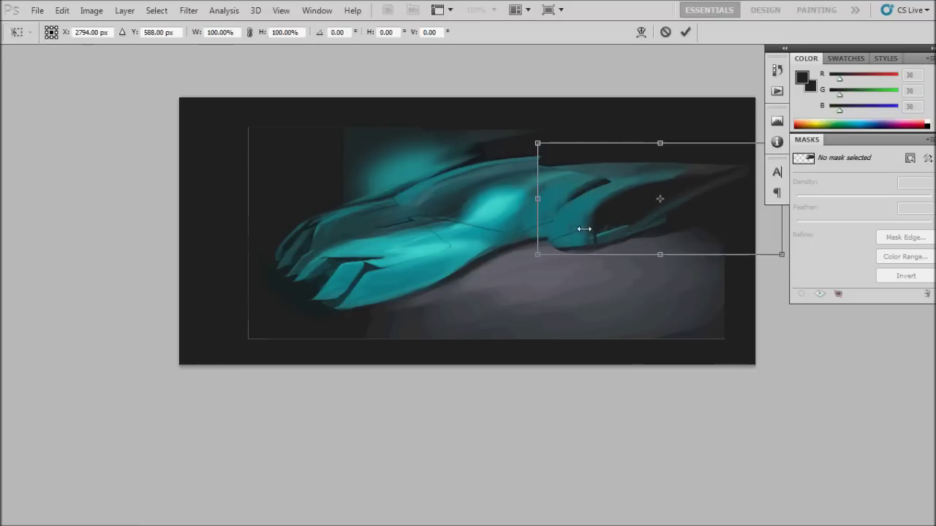
drag(514, 242, 564, 219)
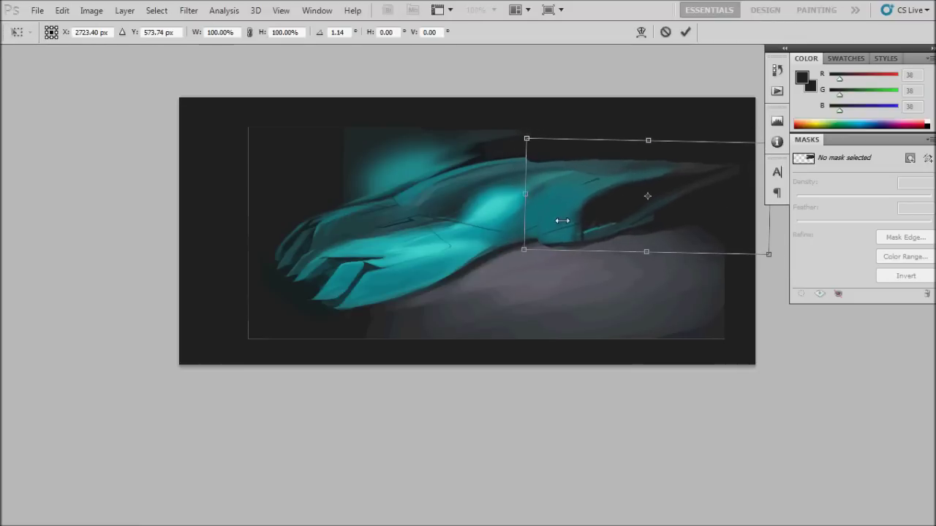
key(Return)
Step: Compare the edit via undo/redo, then warp the oval side highlight and deselect
key(e)
key(ctrl+z)
key(ctrl+z)
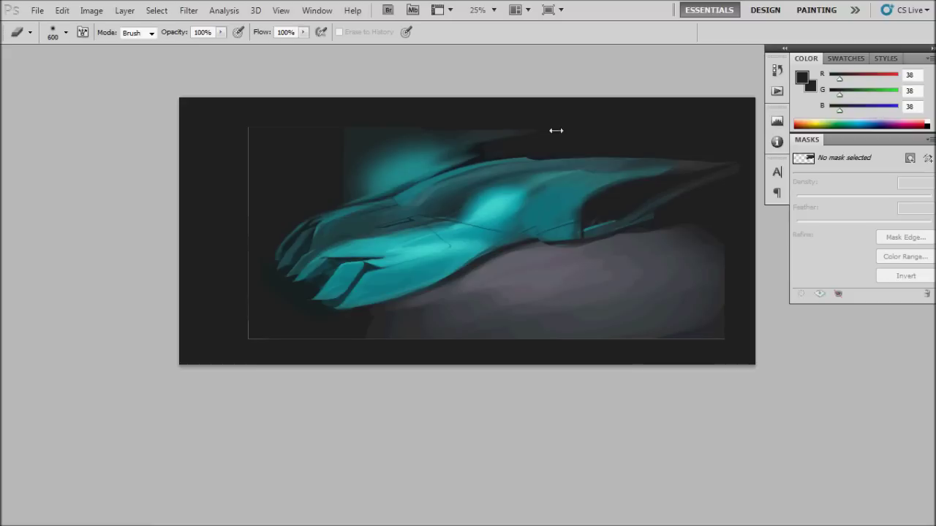
key(ctrl+z)
key(ctrl+z)
key(ctrl+z)
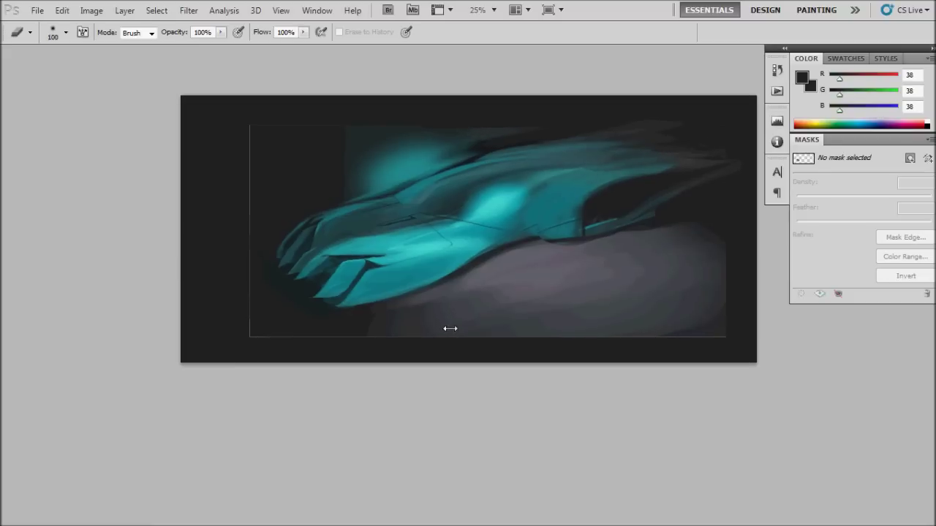
key(ctrl+t)
right_click(522, 227)
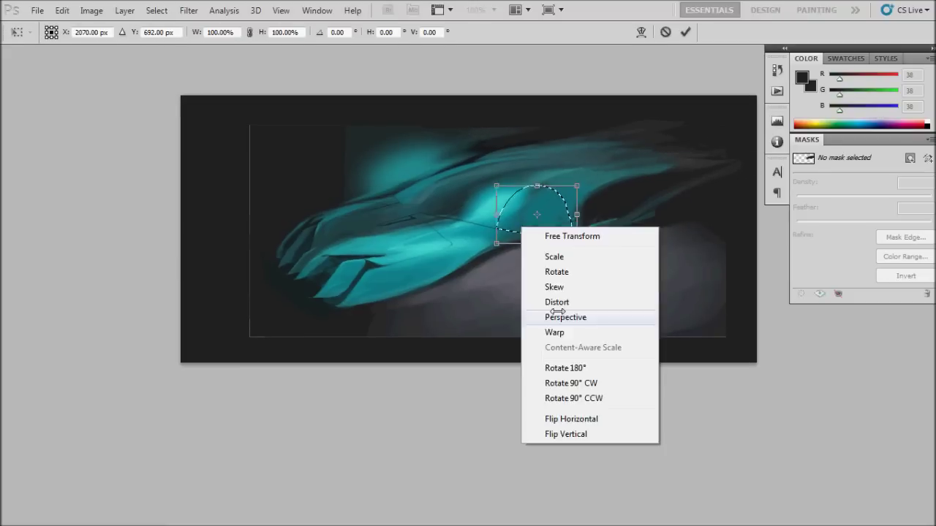
click(554, 332)
key(Return)
key(ctrl+d)
Step: Paint lighter teal and cyan highlights along the car's flank toward the cockpit
key(b)
alt+click(561, 208)
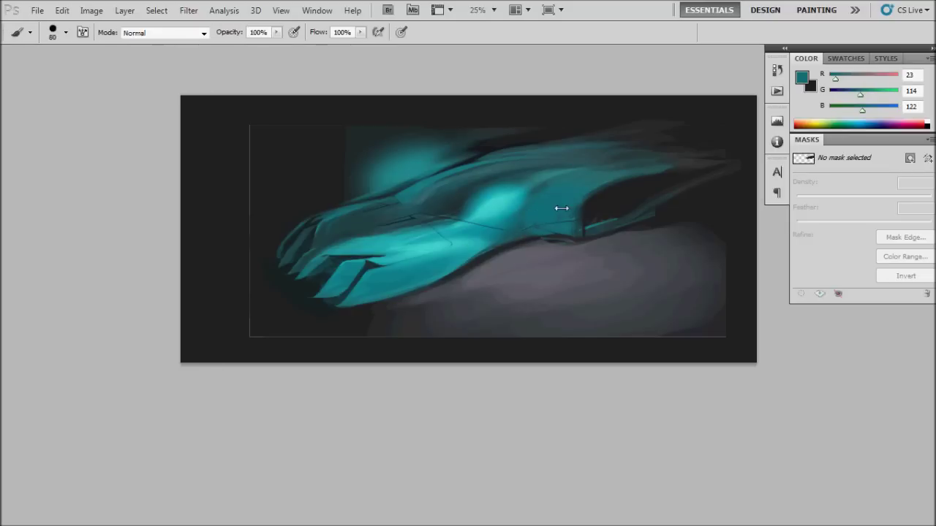
drag(539, 209, 512, 210)
alt+click(505, 211)
drag(545, 201, 528, 199)
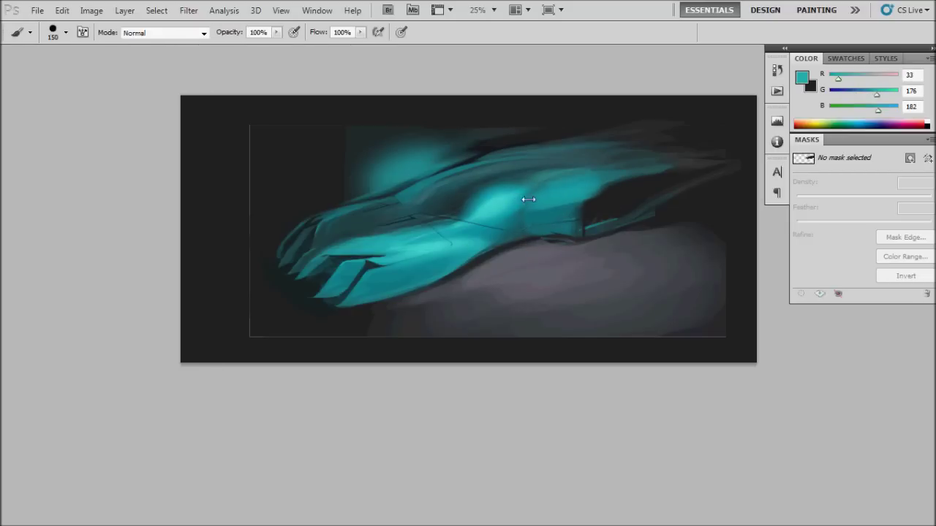
alt+click(545, 199)
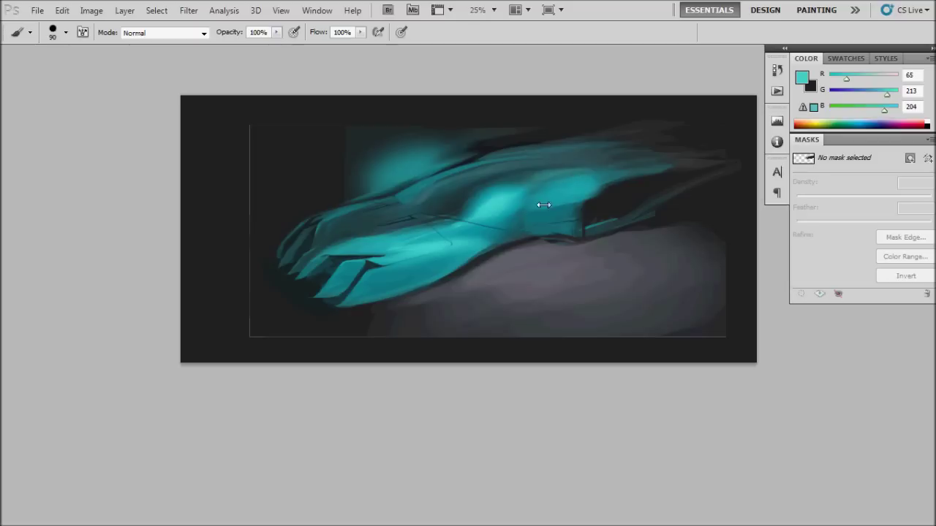
drag(560, 188, 581, 191)
alt+click(601, 193)
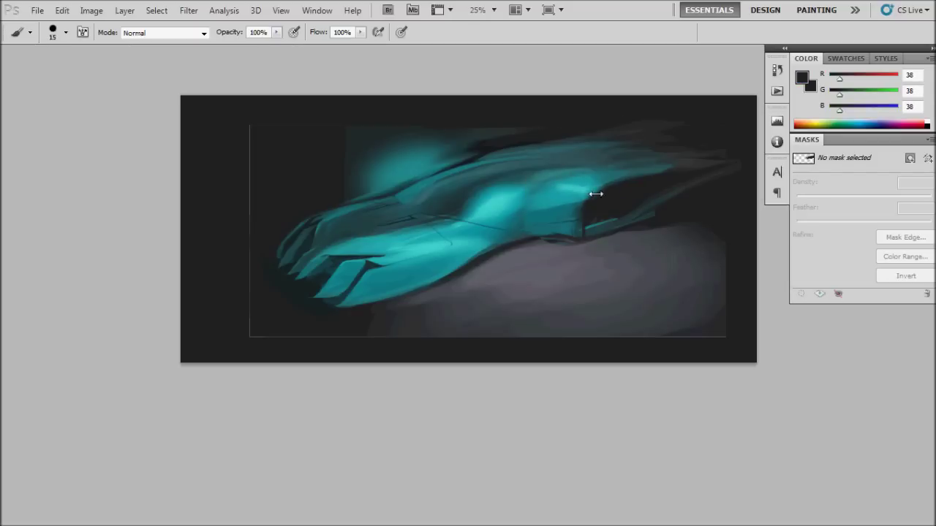
Step: Smudge the fender edge near the wheel arch and the flank highlights toward the rear
key(r)
scroll(527, 193, up, 1)
scroll(526, 193, up, 1)
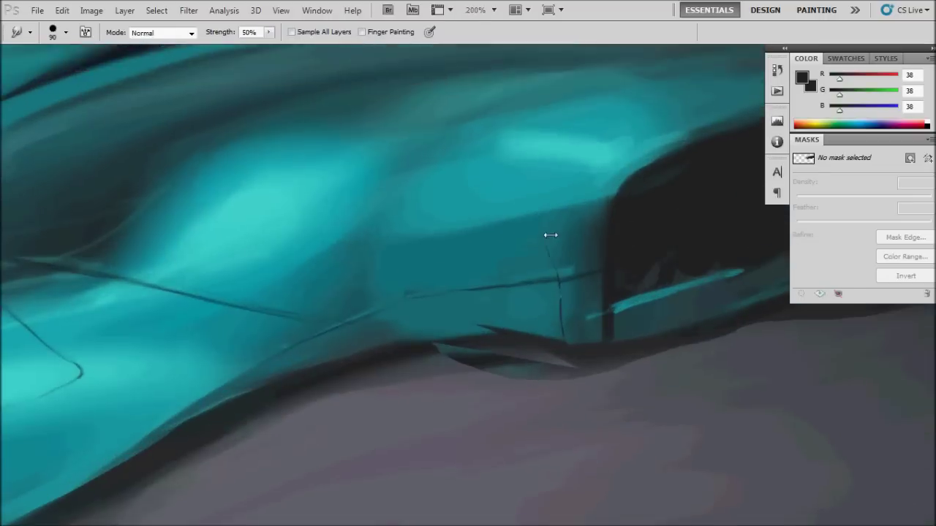
scroll(526, 193, up, 1)
drag(525, 197, 440, 205)
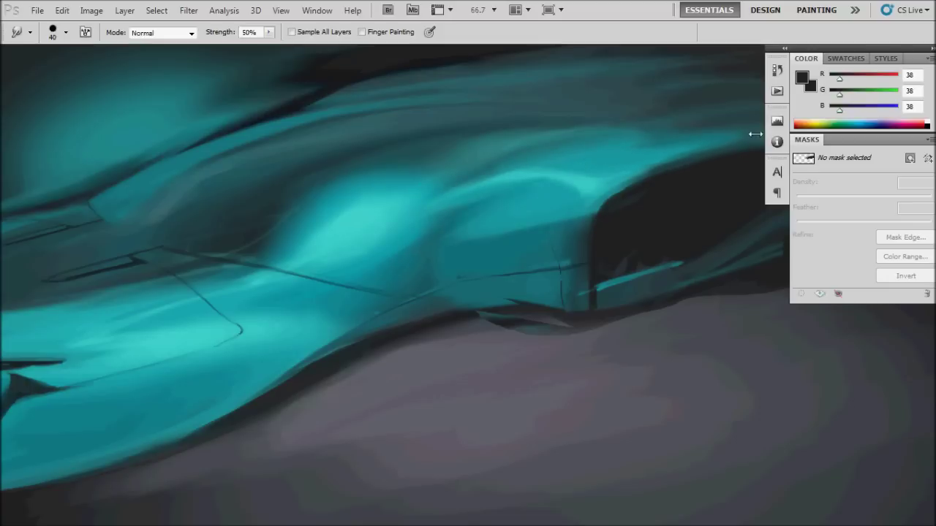
mouse_move(575, 210)
mouse_down()
mouse_move(568, 256)
mouse_move(558, 224)
mouse_move(539, 234)
mouse_move(557, 247)
mouse_up()
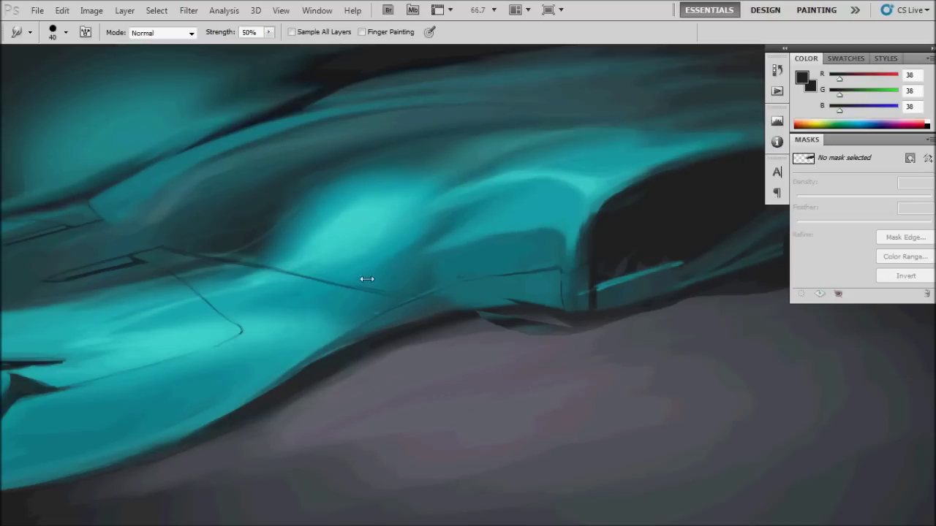
mouse_move(394, 249)
mouse_down()
mouse_move(418, 226)
mouse_move(472, 216)
mouse_move(391, 247)
mouse_up()
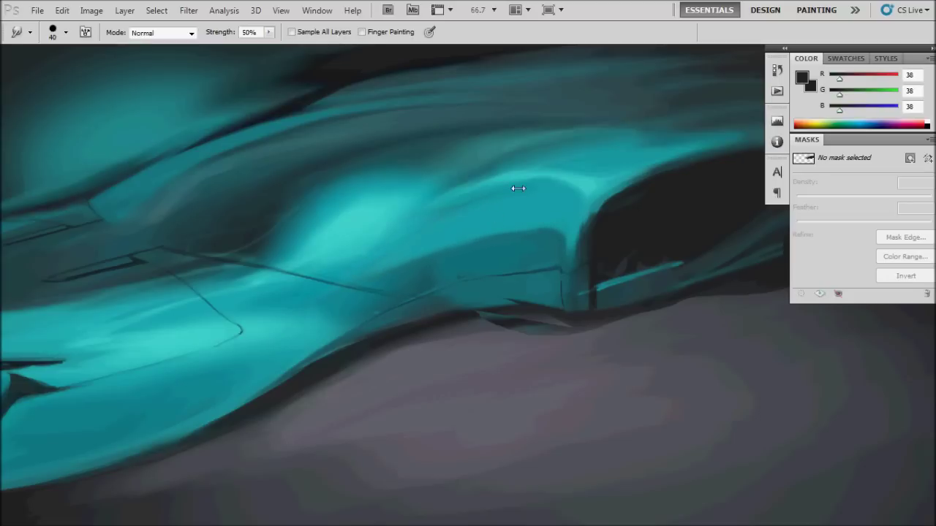
mouse_move(424, 211)
mouse_down()
mouse_move(587, 194)
mouse_move(422, 207)
mouse_move(548, 156)
mouse_move(347, 230)
mouse_up()
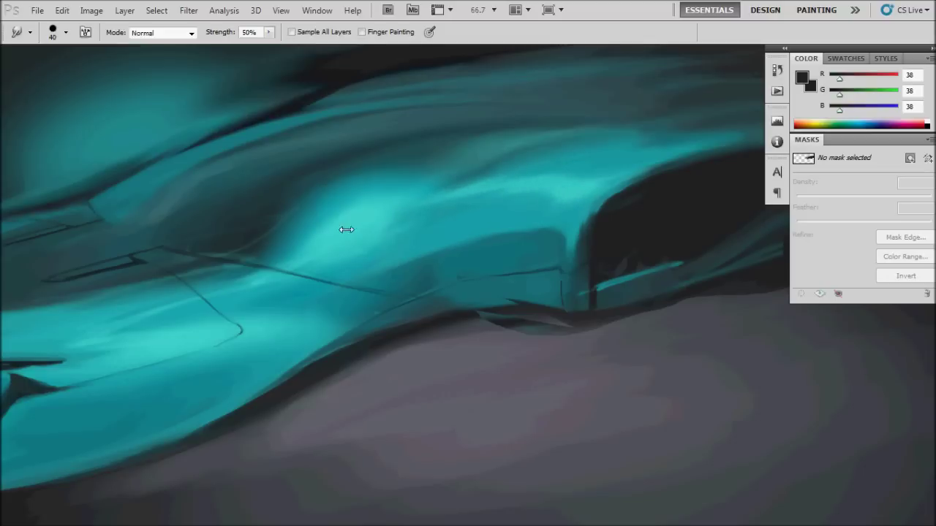
key(ctrl+minus)
key(ctrl+minus)
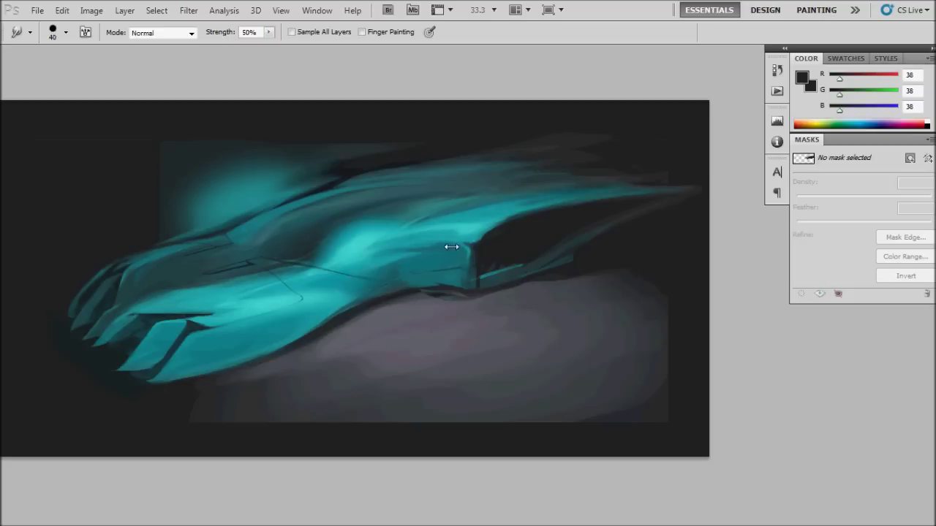
Step: Smudge light cyan and dark paint across the cockpit edge, then erase the stray paint
drag(371, 257, 476, 251)
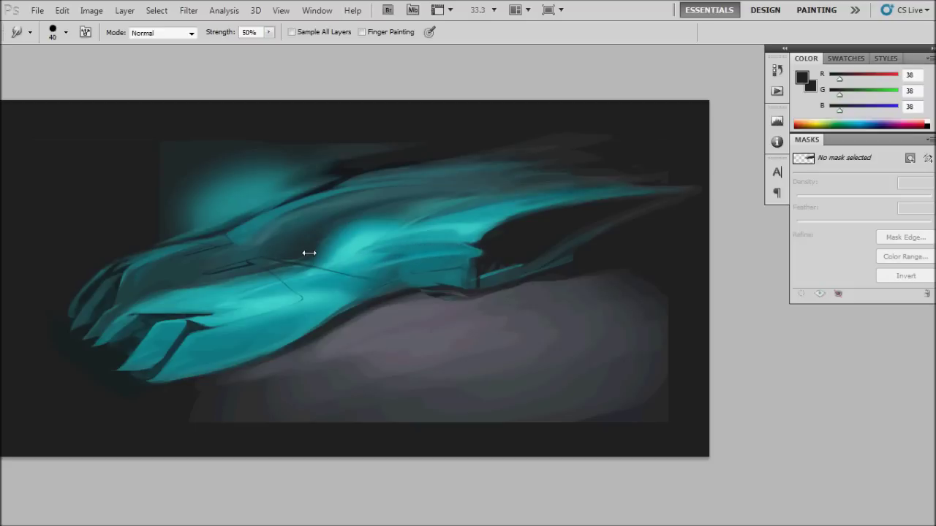
drag(482, 252, 401, 255)
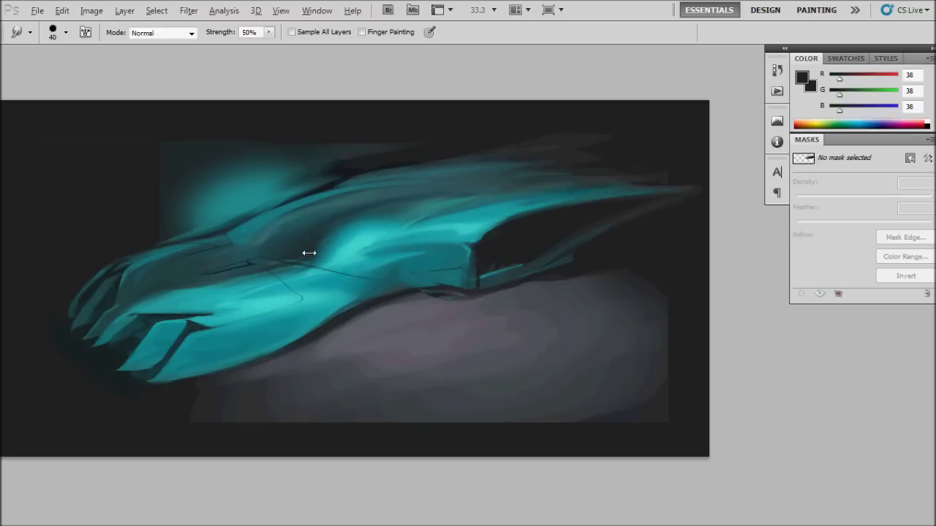
key(e)
drag(476, 253, 397, 253)
Step: Repaint the cockpit highlight brighter with cyan and mid teal sampled from the body
key(b)
alt+click(389, 250)
key(bracketright)
key(bracketright)
drag(395, 245, 472, 245)
alt+click(396, 242)
mouse_move(396, 242)
mouse_down()
mouse_move(428, 246)
mouse_move(372, 263)
mouse_move(429, 249)
mouse_up()
Step: Sample bright cyan and teal tones at varying brush sizes for fine cockpit detail
alt+click(356, 253)
key(bracketleft)
key(bracketleft)
key(bracketleft)
alt+click(446, 227)
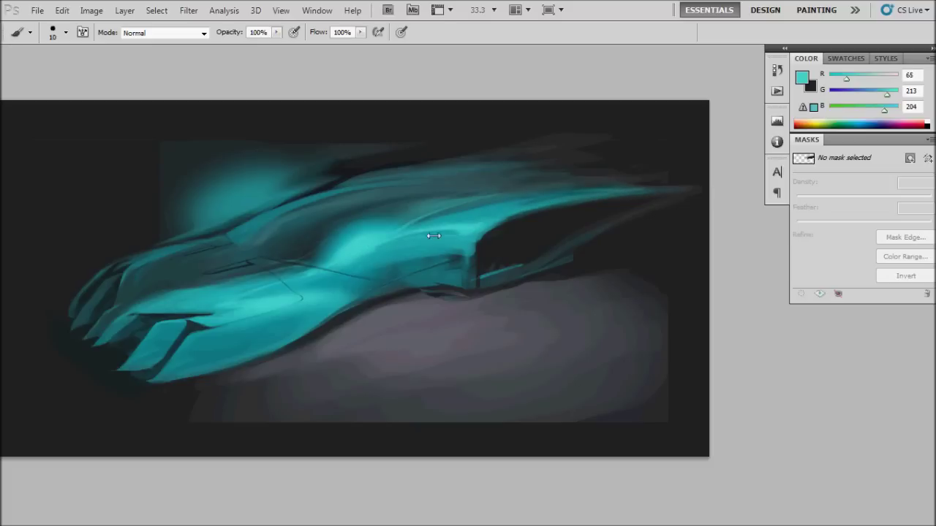
alt+click(479, 251)
alt+click(479, 286)
key(bracketright)
key(bracketright)
alt+click(477, 252)
key(bracketleft)
key(bracketleft)
key(bracketleft)
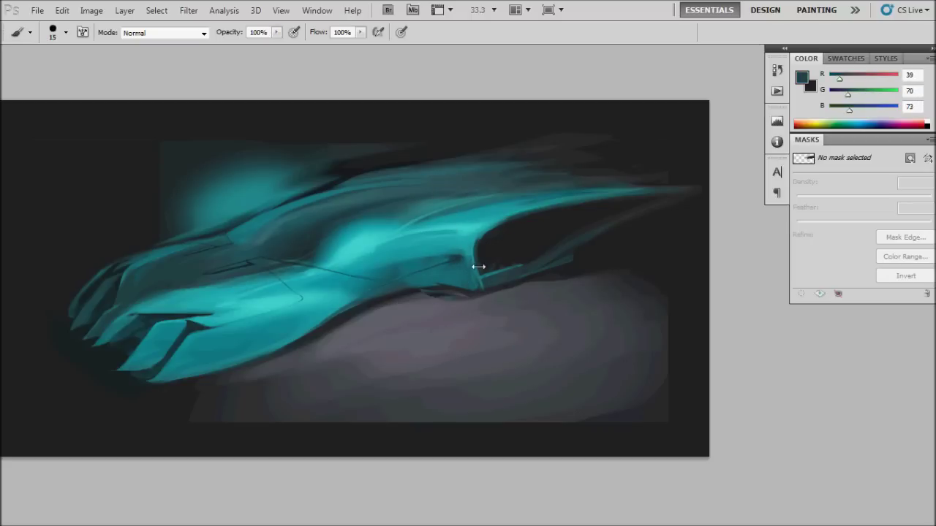
alt+click(481, 228)
key(bracketright)
key(bracketright)
key(bracketright)
Step: Shade the cockpit with dark grey and deep teal colours using a larger brush
alt+click(477, 250)
key(bracketright)
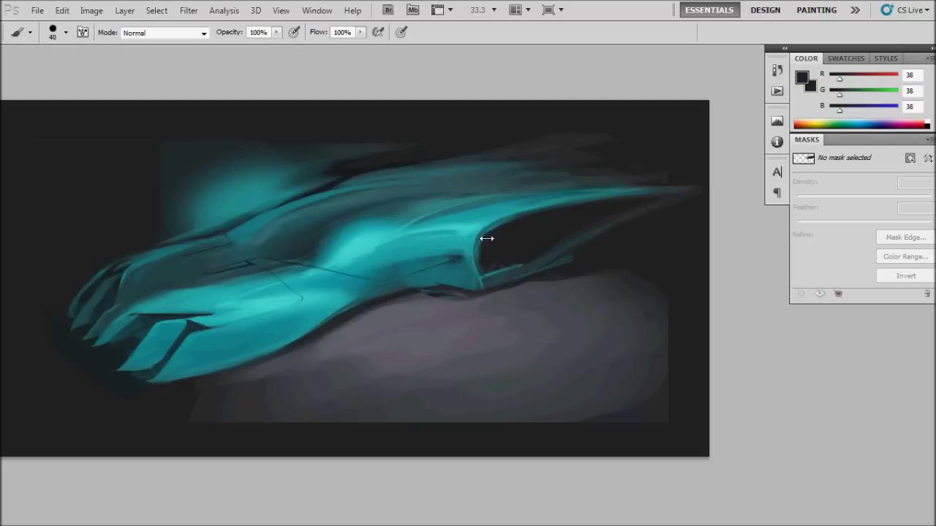
key(bracketright)
alt+click(442, 265)
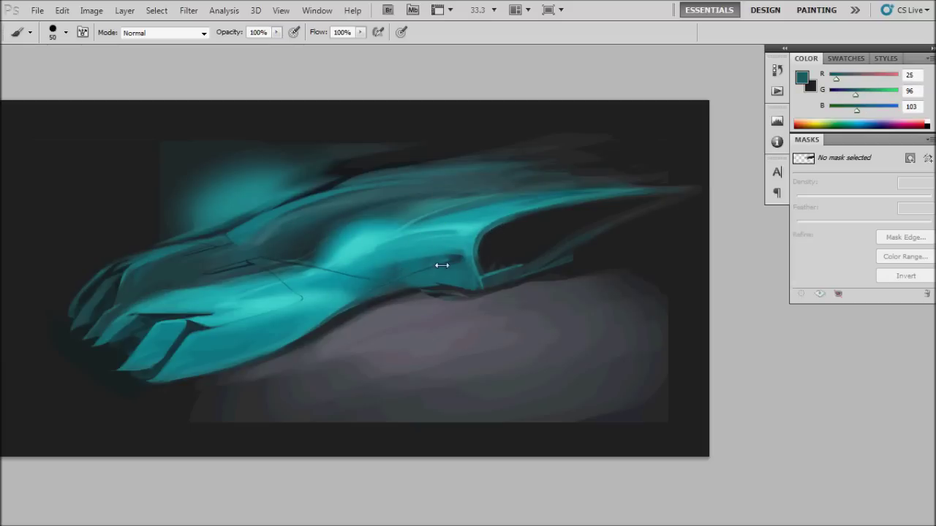
right_click(452, 262)
key(Escape)
key(bracketright)
key(bracketright)
key(bracketright)
alt+click(377, 269)
alt+click(464, 265)
key(bracketleft)
key(bracketleft)
alt+click(455, 247)
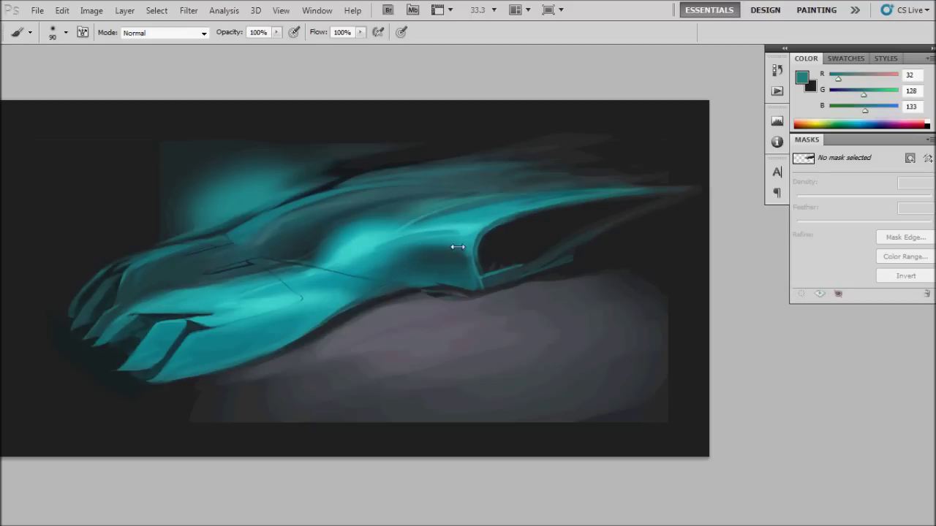
alt+click(425, 266)
key(bracketright)
key(bracketright)
key(bracketright)
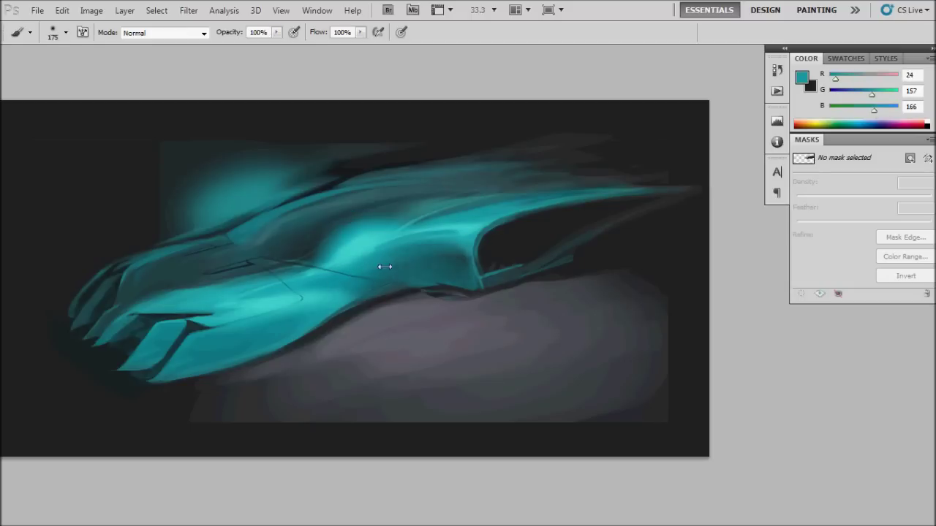
Step: Smudge the teal flank into soft streaks and start a new layer, Layer 21
key(r)
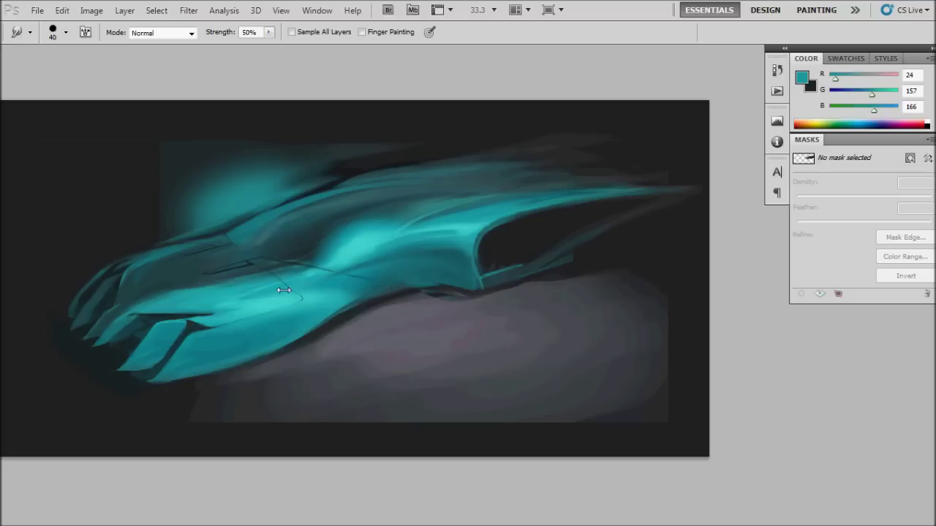
key(ctrl+shift+alt+n)
key(e)
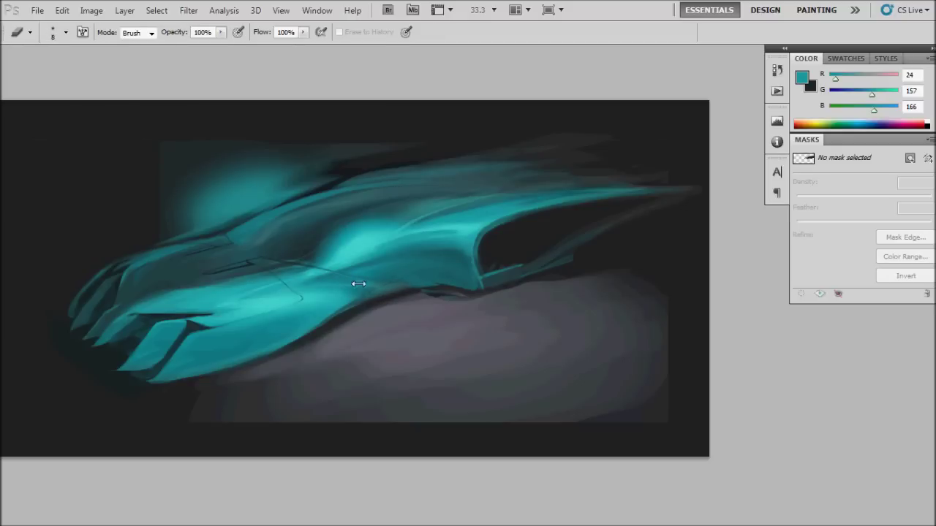
key(b)
right_click(489, 258)
key(Escape)
key(ctrl+shift+n)
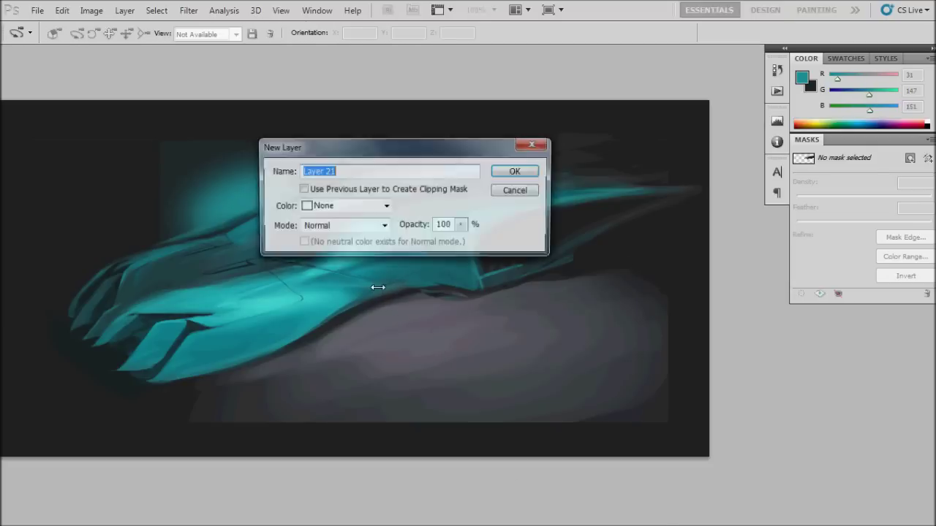
Step: Create Layer 21 and pick a lighter teal from the car with a larger brush
key(Return)
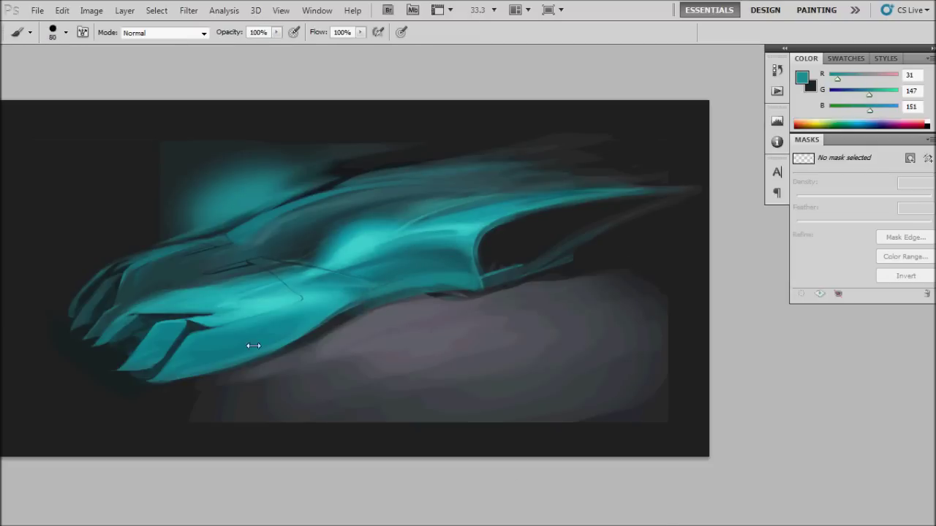
key(e)
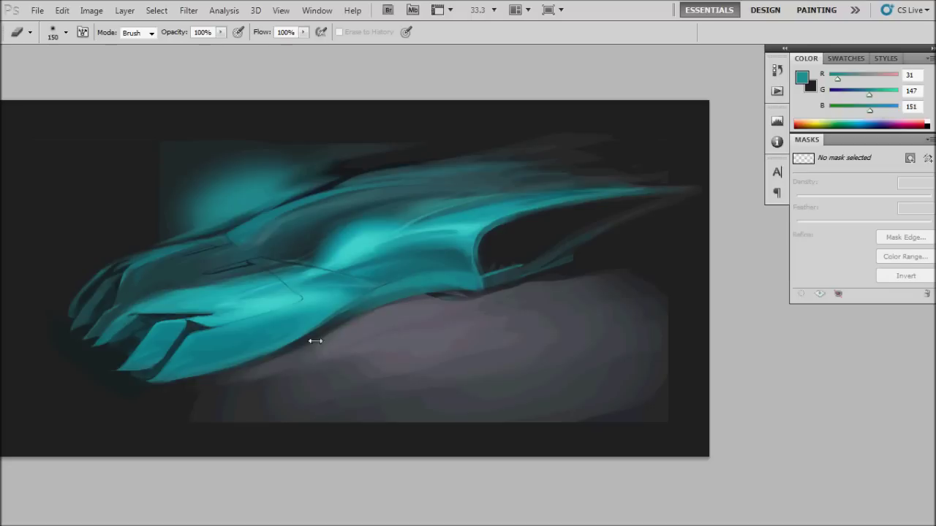
key(b)
alt+click(400, 268)
key(bracketright)
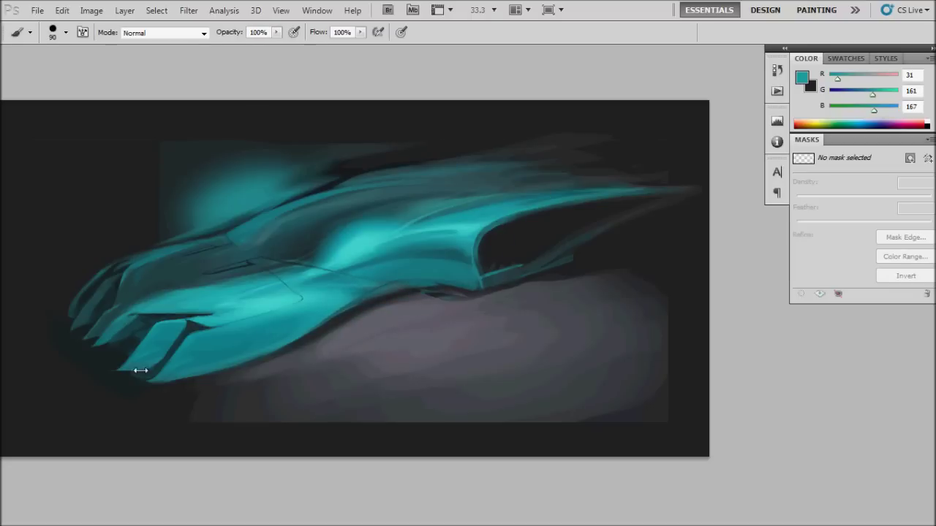
key(e)
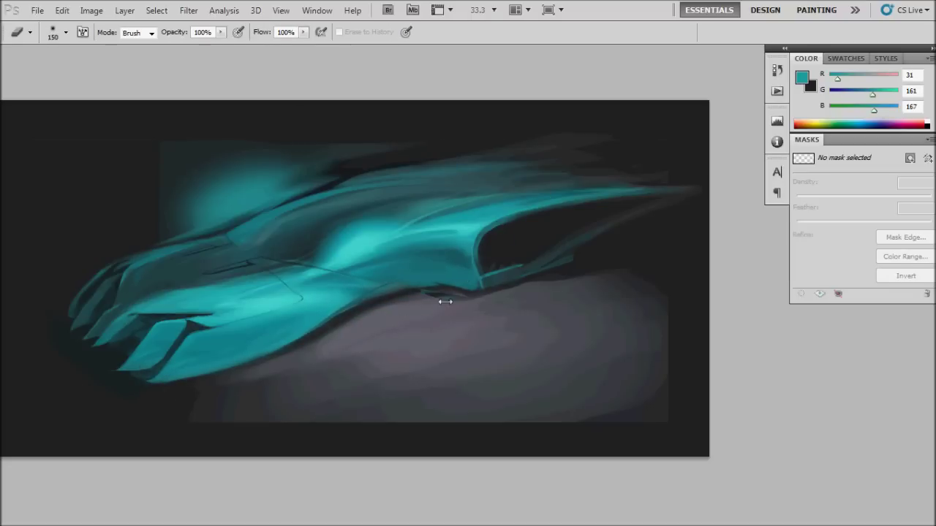
key(b)
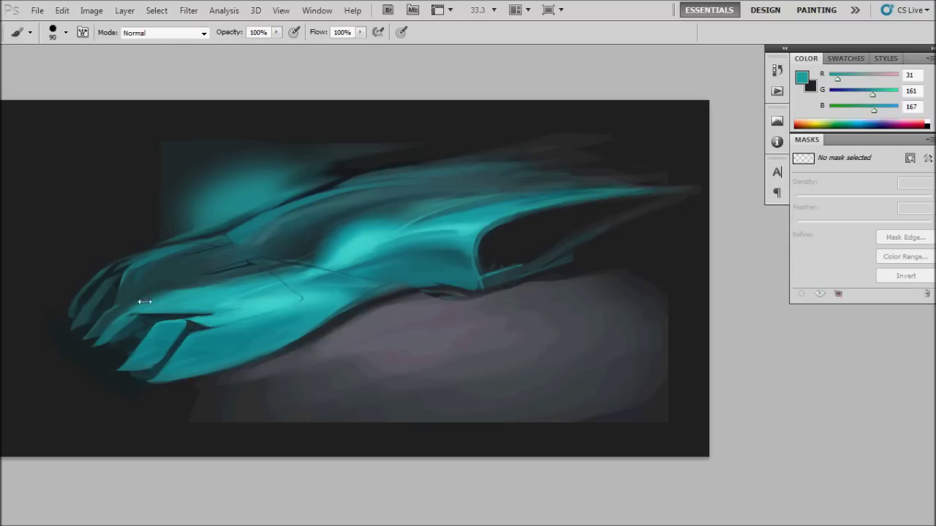
key(bracketright)
key(bracketright)
key(bracketright)
Step: Brighten the upper car body with teal and lighten the shadow beneath the car
drag(113, 292, 3, 356)
key(ctrl+z)
drag(153, 270, 194, 250)
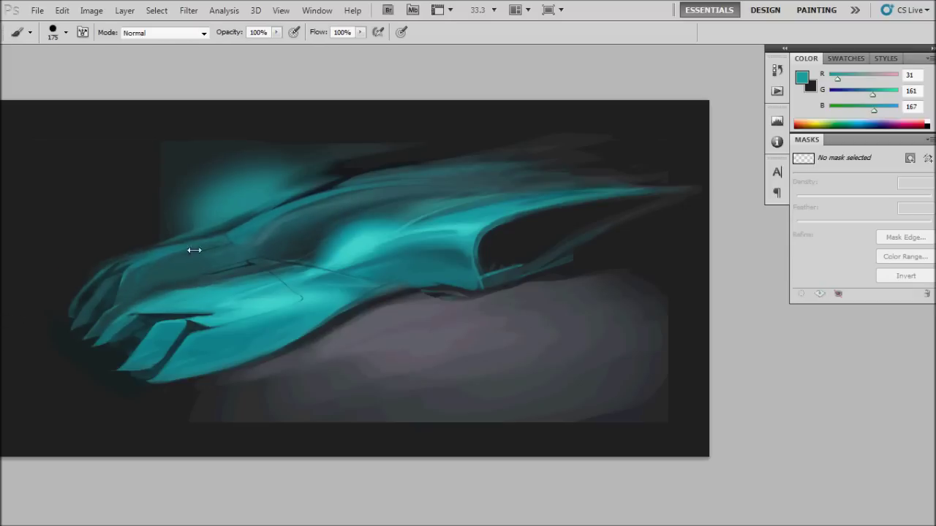
key(e)
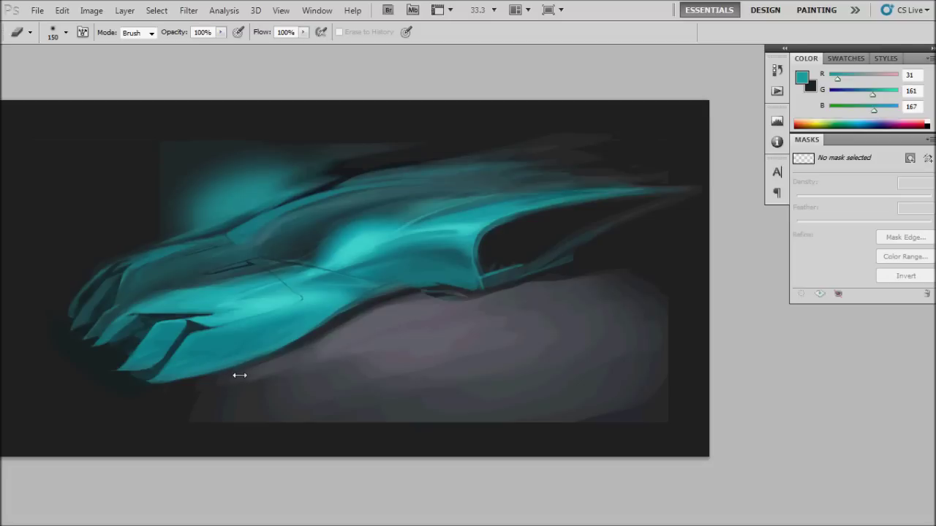
key(ctrl+a)
key(ctrl+d)
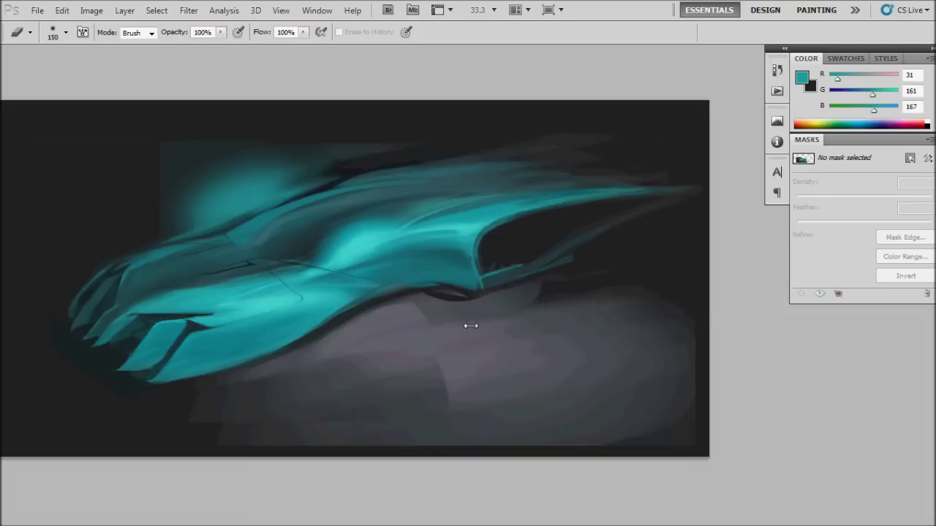
mouse_move(433, 303)
mouse_down()
mouse_move(476, 316)
mouse_move(607, 272)
mouse_up()
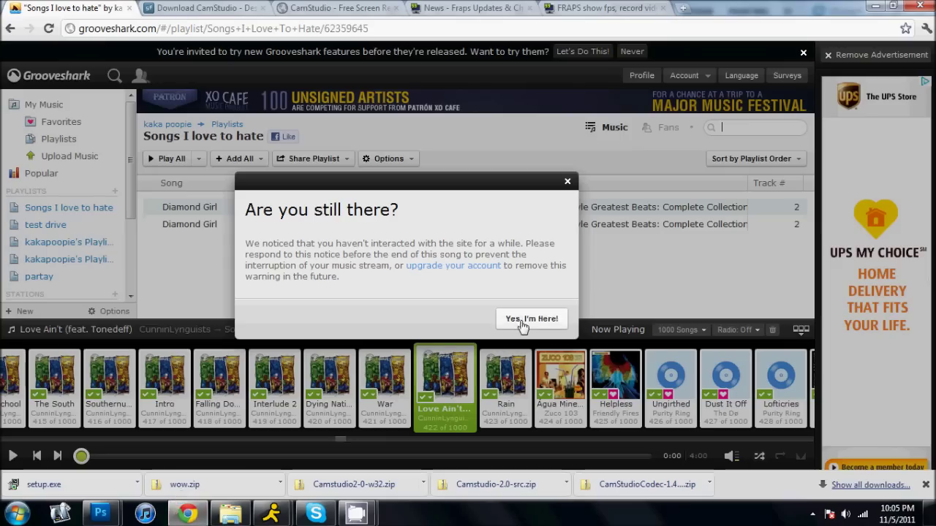
click(523, 319)
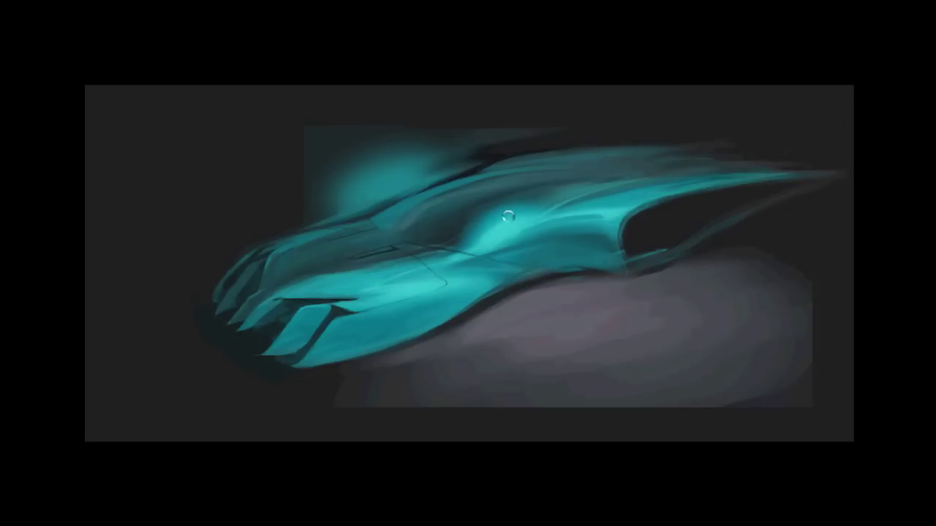
Step: Darken the car's upper edge near the intake and the side panel line, then raise the red curve
scroll(567, 267, up, 5)
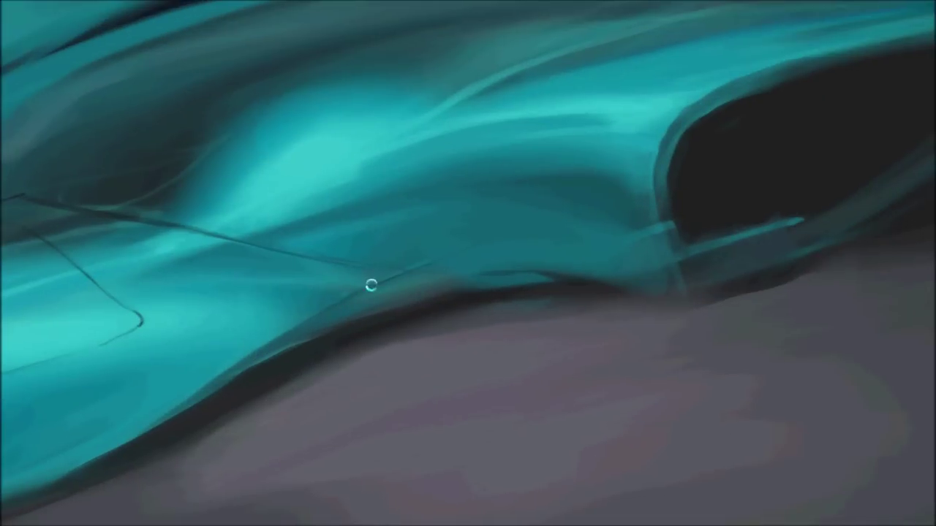
drag(413, 269, 661, 248)
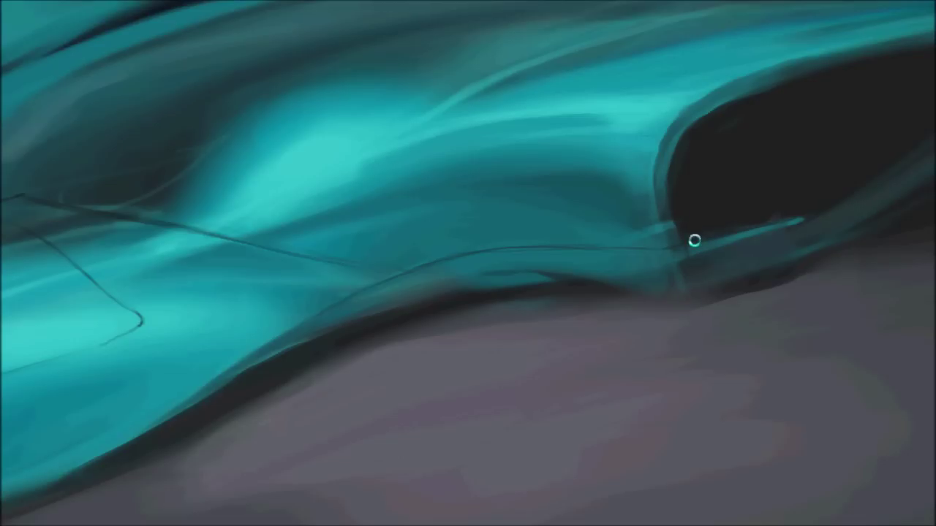
scroll(685, 219, down, 5)
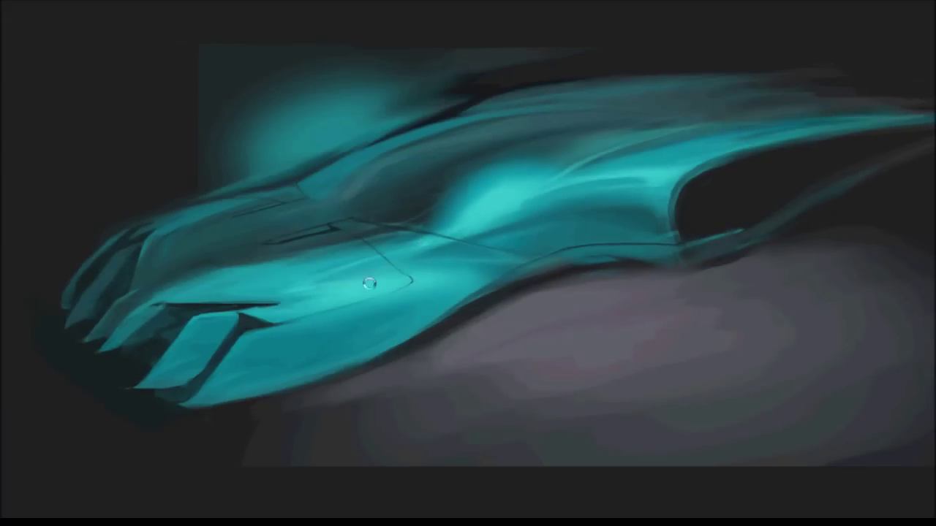
drag(417, 237, 501, 250)
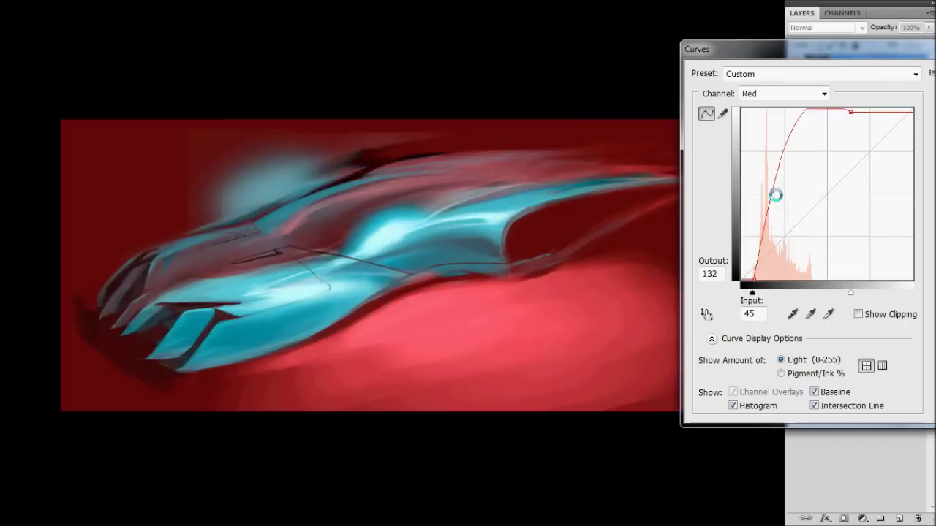
mouse_move(777, 192)
mouse_down()
mouse_move(786, 209)
mouse_move(871, 158)
mouse_move(871, 224)
mouse_move(865, 129)
mouse_move(813, 242)
mouse_move(754, 230)
mouse_move(772, 246)
mouse_move(823, 236)
mouse_move(802, 192)
mouse_move(741, 280)
mouse_up()
drag(863, 139, 913, 109)
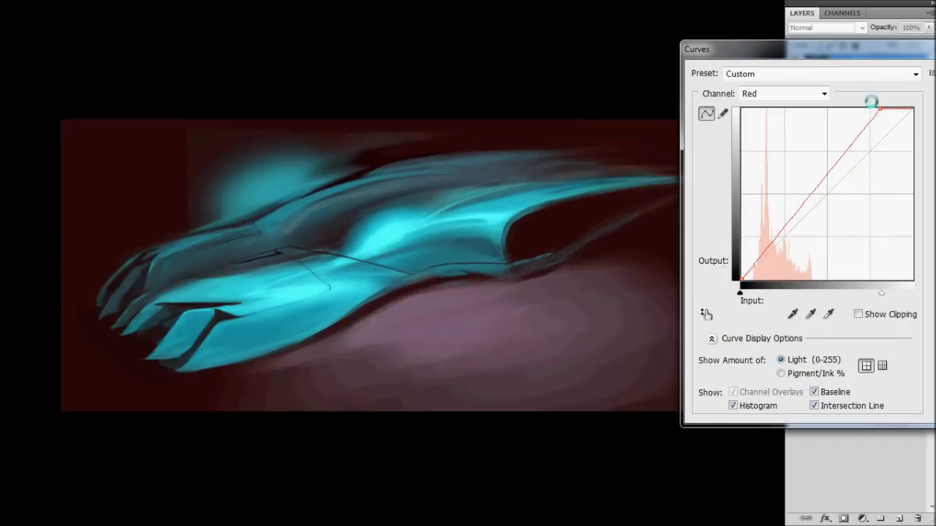
mouse_move(822, 190)
mouse_down()
mouse_move(812, 190)
mouse_move(783, 94)
mouse_up()
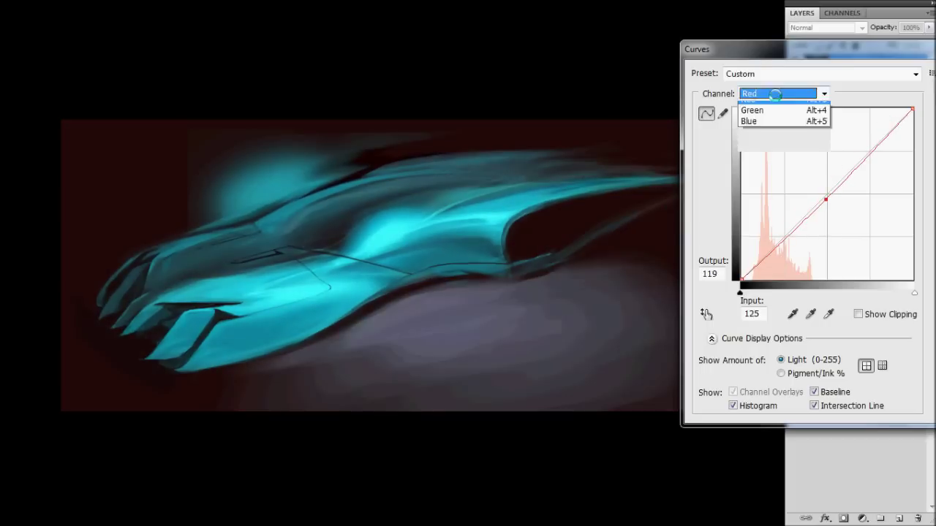
click(783, 94)
click(775, 131)
drag(883, 110, 912, 114)
click(836, 195)
mouse_move(836, 194)
mouse_down()
mouse_move(841, 177)
mouse_move(865, 167)
mouse_up()
key(Return)
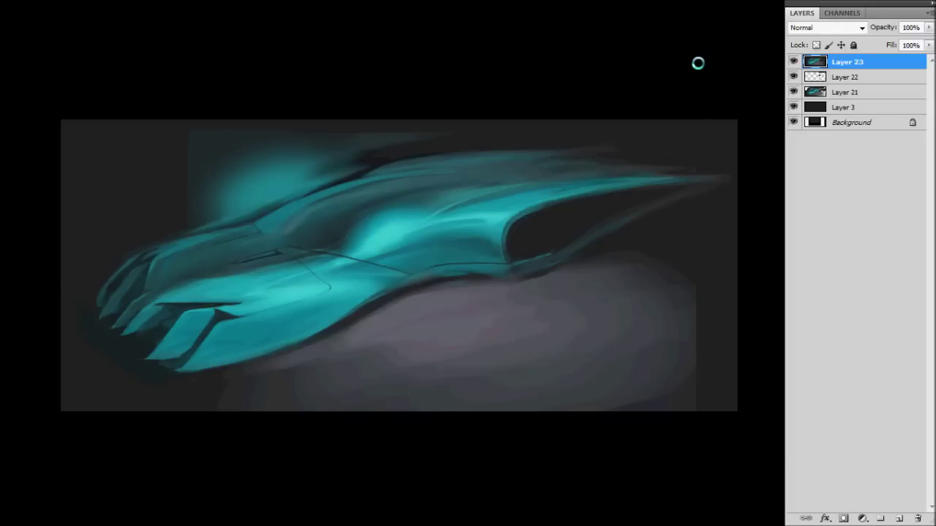
Step: Apply a Red-channel Curves boost to warm the painting toward maroon
key(ctrl+m)
drag(713, 73, 841, 30)
click(761, 74)
click(706, 96)
drag(869, 89, 795, 94)
key(Return)
key(ctrl+z)
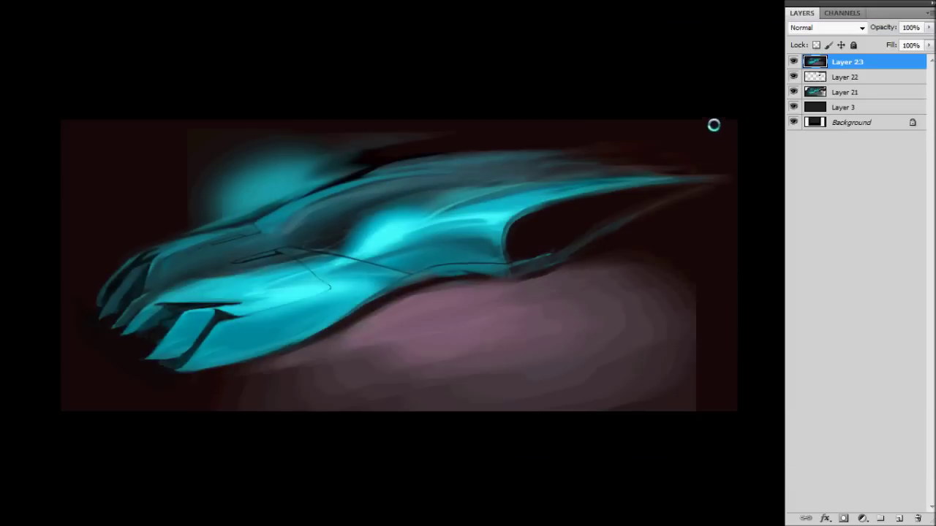
key(ctrl+z)
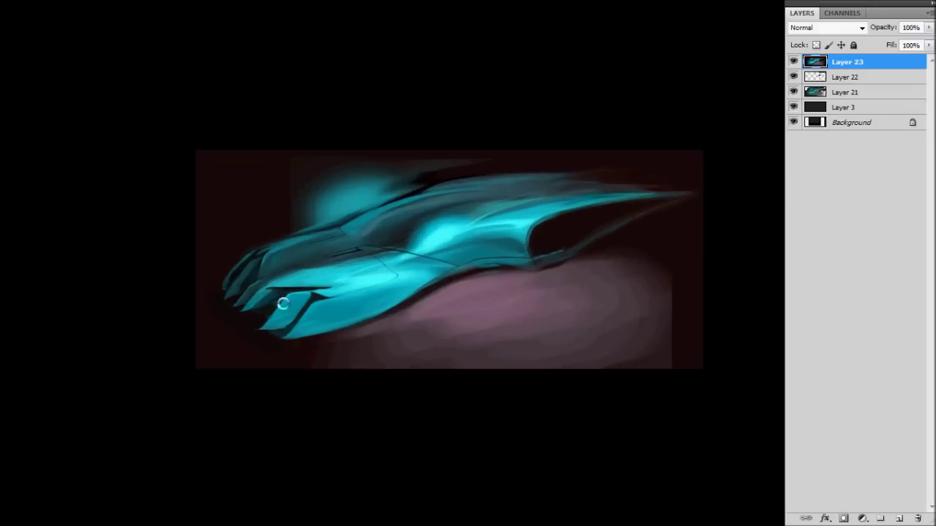
Step: Darken the right edge of the pink ground glow and trial an inversion and hue shift
right_click(695, 309)
drag(683, 303, 632, 365)
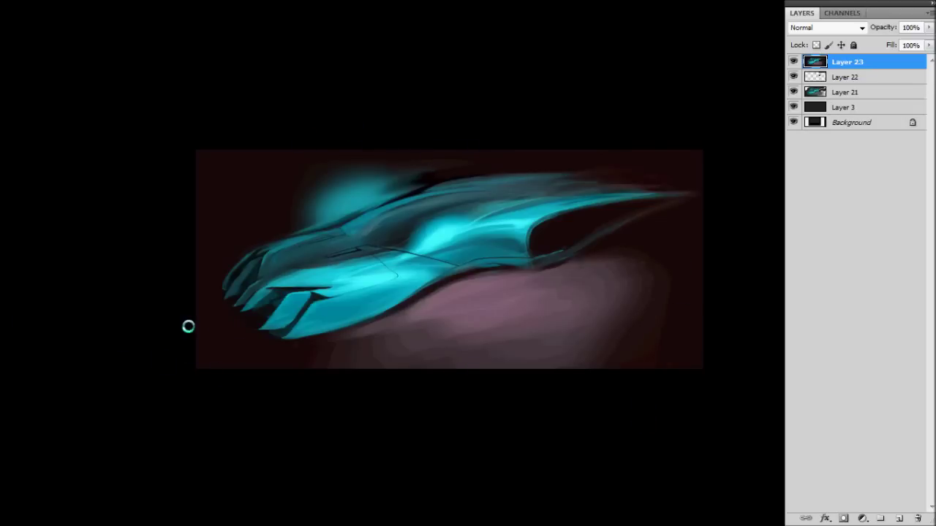
key(ctrl+i)
key(ctrl+z)
key(ctrl+u)
mouse_move(129, 101)
mouse_down()
mouse_move(205, 106)
mouse_move(188, 99)
mouse_up()
key(Return)
Step: Duplicate Layer 23 and hue-shift the copy to turn the car crimson
key(ctrl+j)
key(ctrl+i)
key(ctrl+u)
mouse_move(640, 380)
mouse_down()
mouse_move(577, 400)
mouse_move(579, 411)
mouse_move(621, 408)
mouse_move(689, 377)
mouse_move(679, 377)
mouse_move(717, 380)
mouse_move(704, 382)
mouse_up()
Step: Apply the crimson hue, add a layer mask to Layer 23 copy, and begin painting it
key(Return)
click(843, 519)
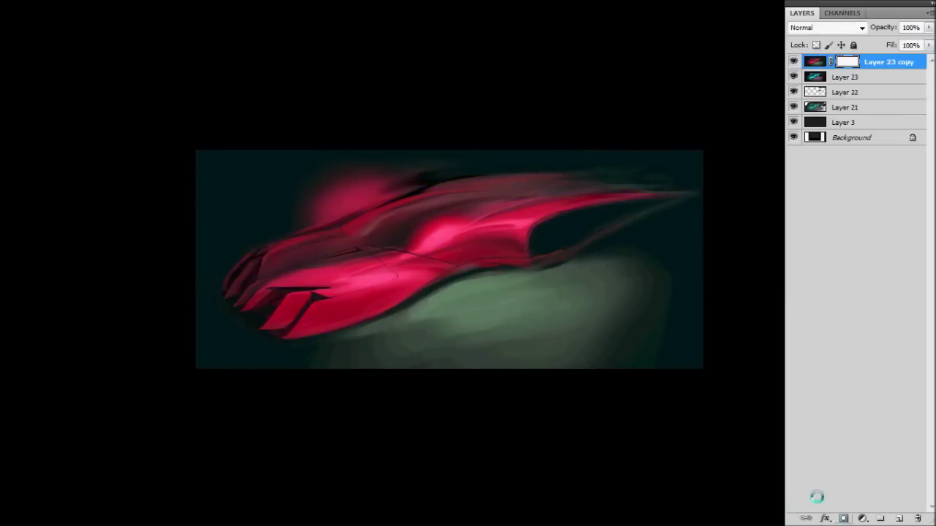
mouse_move(345, 300)
mouse_down()
mouse_move(483, 280)
mouse_move(324, 292)
mouse_move(424, 271)
mouse_move(464, 221)
mouse_up()
key(x)
mouse_move(616, 221)
mouse_down()
mouse_move(295, 229)
mouse_move(687, 200)
mouse_move(498, 240)
mouse_move(183, 192)
mouse_up()
key(x)
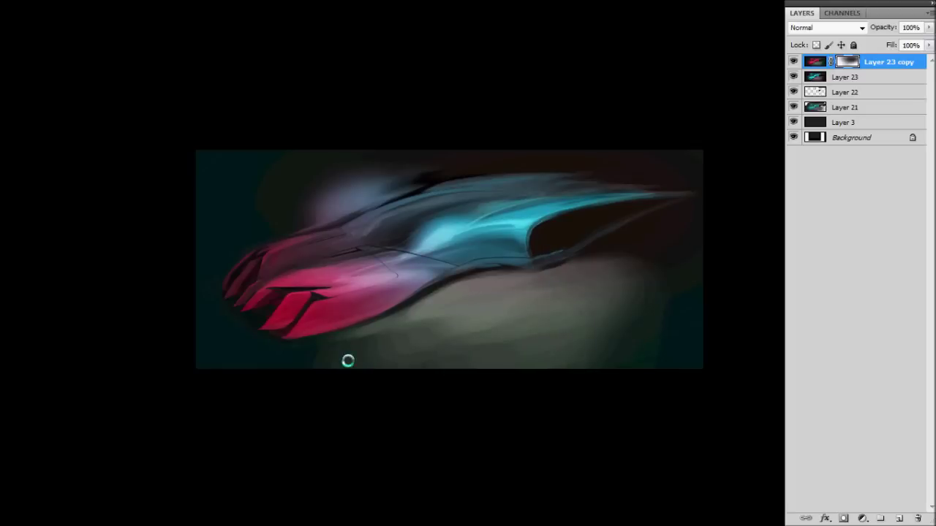
key(x)
drag(363, 162, 245, 186)
mouse_move(465, 263)
mouse_down()
mouse_move(595, 227)
mouse_move(207, 368)
mouse_up()
mouse_move(666, 196)
mouse_down()
mouse_move(600, 263)
mouse_move(558, 257)
mouse_move(182, 363)
mouse_up()
Step: Refine the mask so the mid-body stays cyan and the ground turns pinkish-grey
key(x)
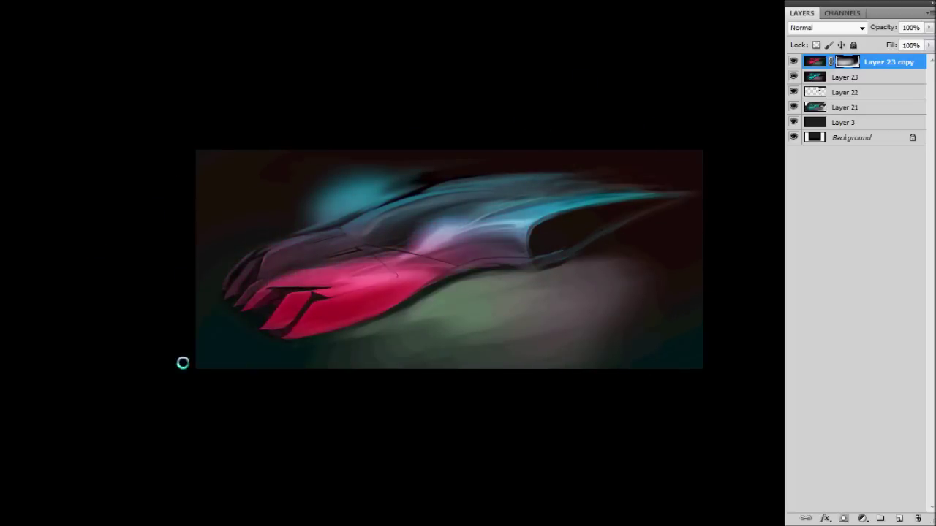
drag(319, 308, 754, 192)
key(x)
drag(403, 290, 159, 280)
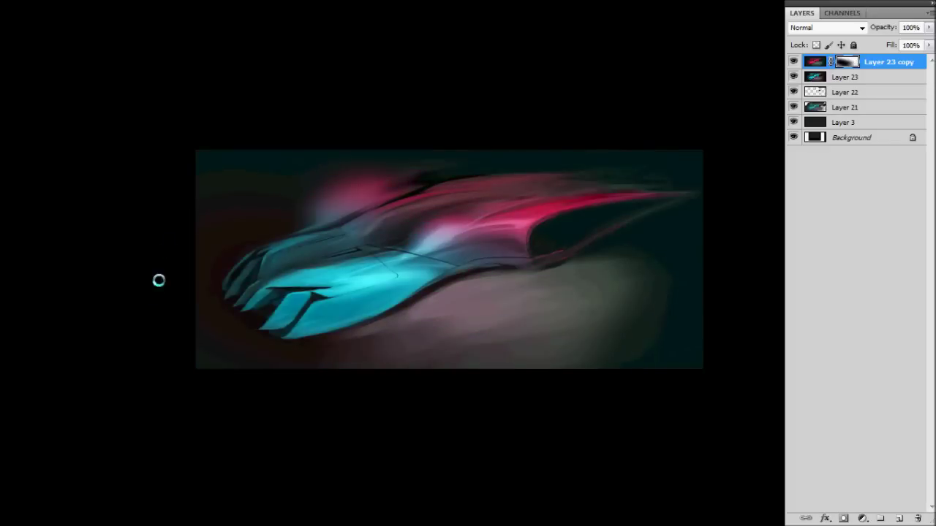
mouse_move(83, 312)
mouse_down()
mouse_move(450, 174)
mouse_move(565, 212)
mouse_up()
mouse_move(543, 249)
mouse_down()
mouse_move(497, 338)
mouse_move(502, 297)
mouse_move(678, 248)
mouse_up()
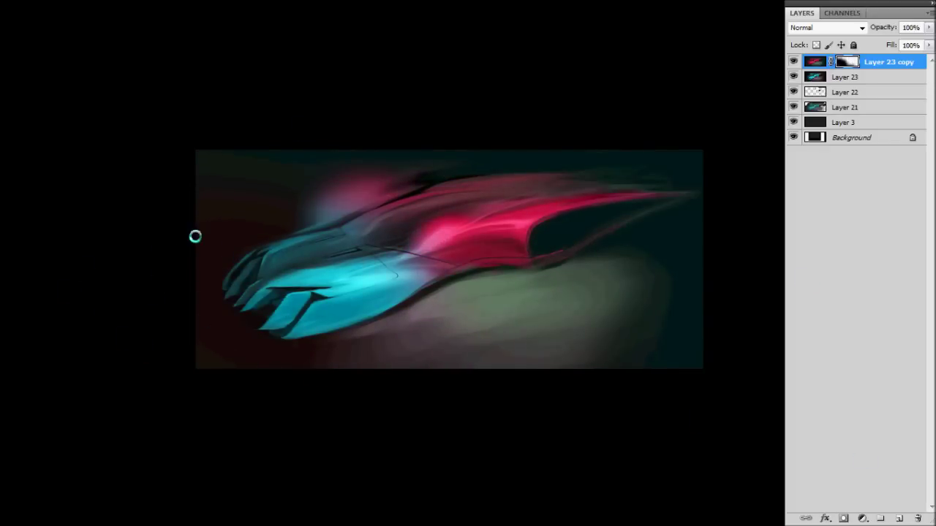
drag(195, 236, 559, 327)
drag(122, 307, 527, 219)
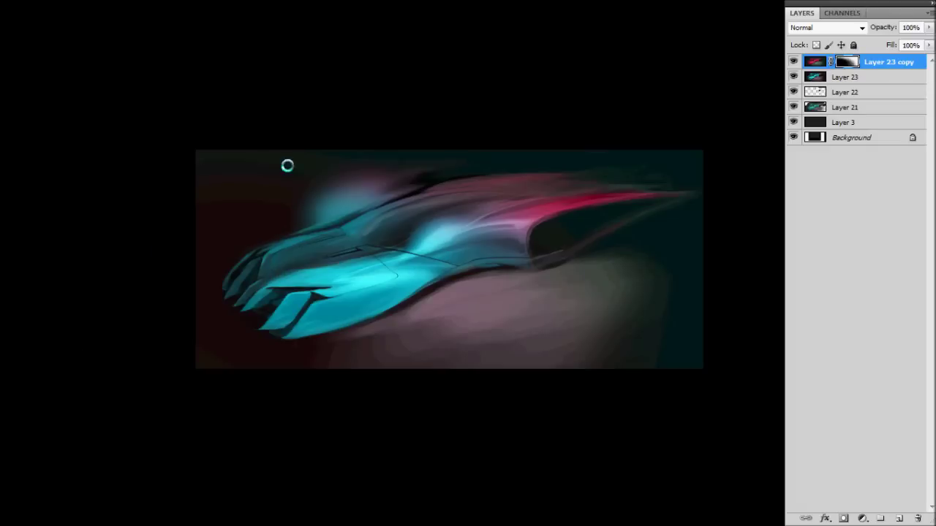
Step: Invert the mask and set the copy's Hue to +72 for a yellow-gold rear highlight
key(ctrl+i)
key(ctrl+i)
key(ctrl+i)
scroll(539, 202, down, 3)
key(ctrl+i)
click(815, 61)
key(ctrl+u)
mouse_move(641, 376)
mouse_down()
mouse_move(700, 377)
mouse_move(654, 377)
mouse_move(563, 406)
mouse_move(685, 379)
mouse_move(602, 397)
mouse_move(678, 393)
mouse_up()
key(Return)
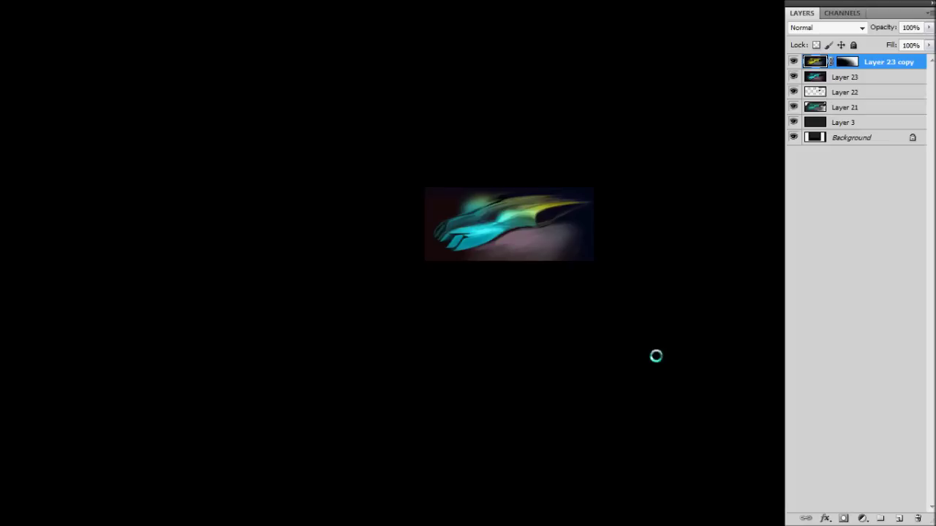
Step: Test saturation, then hue-shift the yellow highlights on Layer 23 copy toward cyan
key(ctrl+plus)
key(ctrl+plus)
key(ctrl+u)
mouse_move(642, 417)
mouse_down()
mouse_move(693, 416)
mouse_move(501, 439)
mouse_up()
click(773, 333)
key(ctrl+u)
mouse_move(642, 378)
mouse_down()
mouse_move(718, 379)
mouse_move(616, 407)
mouse_move(706, 400)
mouse_up()
key(Return)
Step: Set the rear highlight to green at Hue −26 and add empty Layer 24
click(817, 76)
key(ctrl+u)
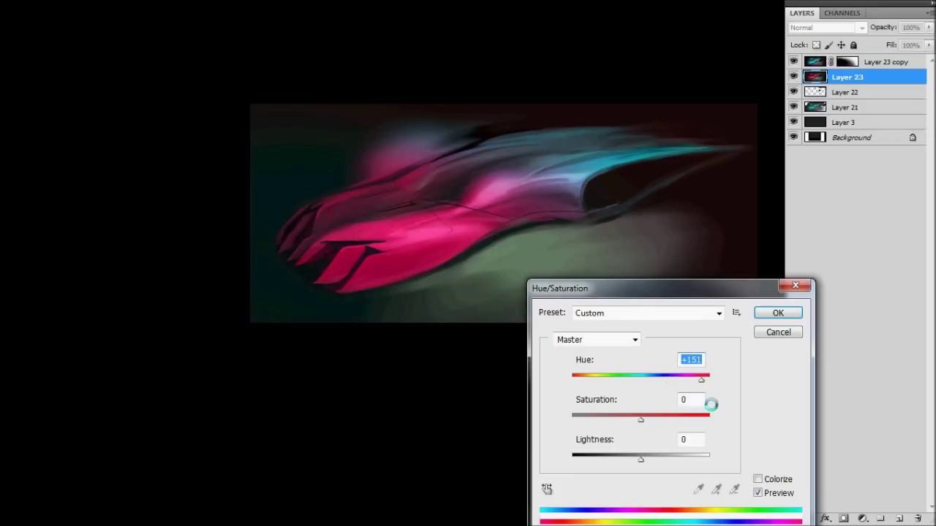
click(778, 313)
key(ctrl+u)
drag(641, 379, 621, 385)
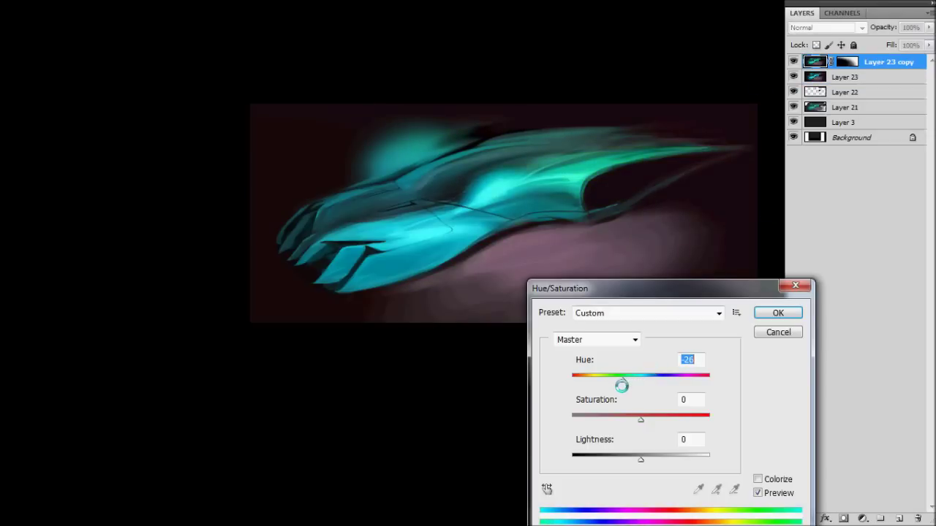
key(Return)
key(ctrl+shift+n)
key(Return)
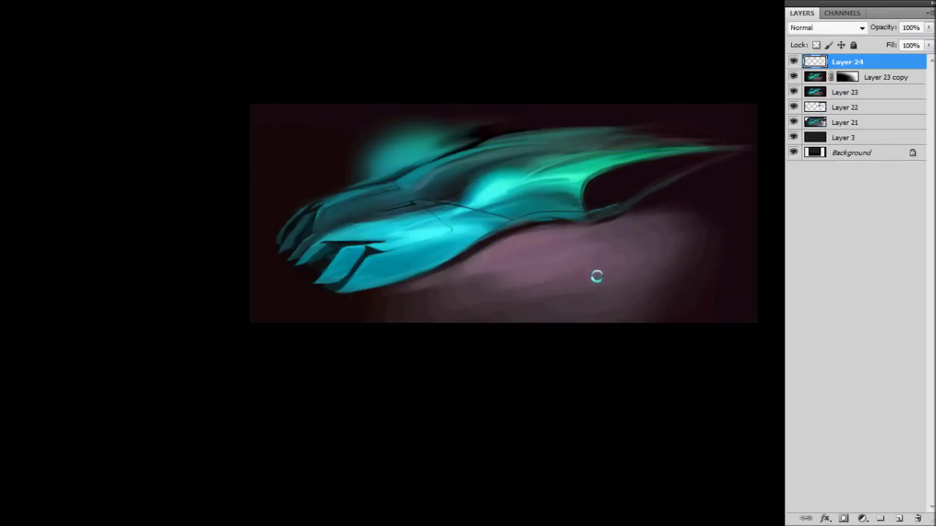
Step: Move the signature on Layer 24 up and left, then fit the painting in view
scroll(662, 292, up, 3)
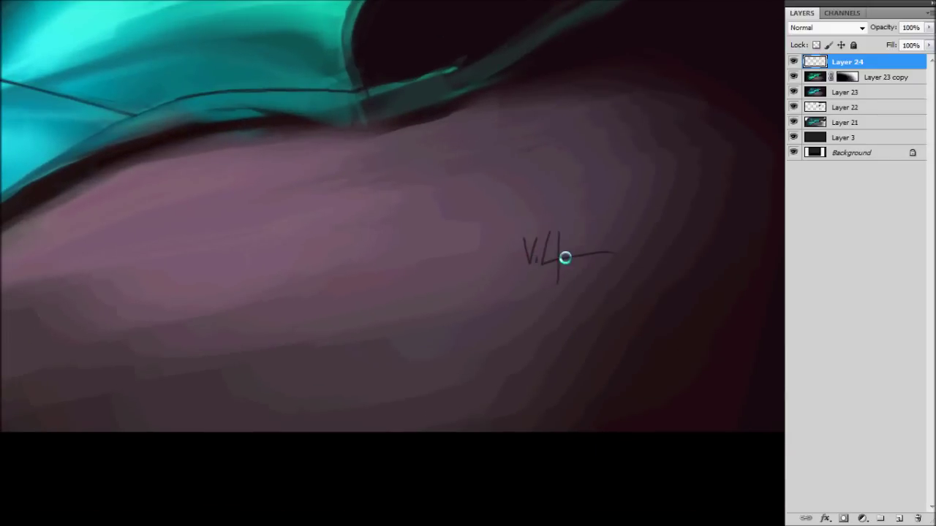
key(ctrl+t)
drag(563, 211, 407, 153)
scroll(395, 162, down, 3)
key(Return)
key(ctrl+0)
Step: Place the signature just beneath the rear fin and save the painting as a new file
key(ctrl+t)
drag(647, 152, 607, 144)
key(ctrl+alt+z)
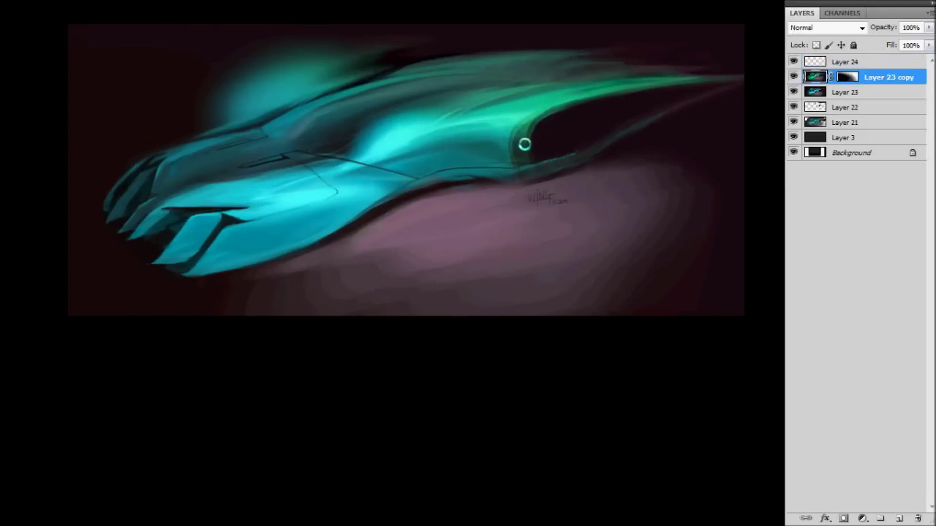
key(ctrl+alt+z)
key(ctrl+t)
drag(536, 196, 626, 161)
key(Return)
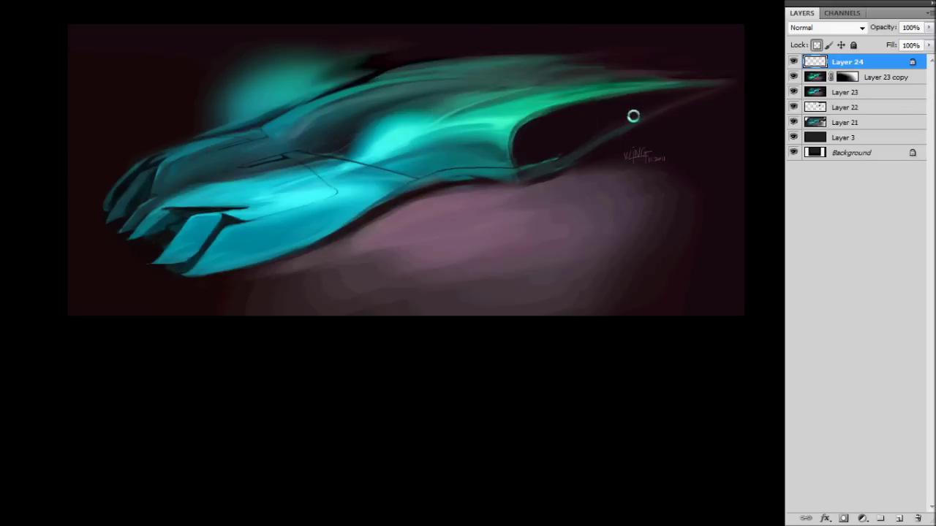
key(ctrl+shift+s)
Step: Confirm saving the painting as anothertealcarb.psd
key(Return)
key(Return)
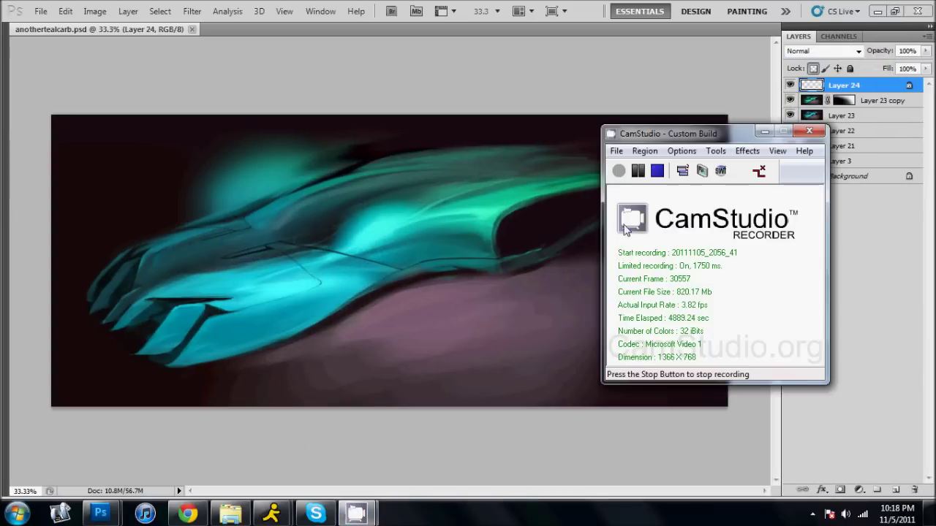